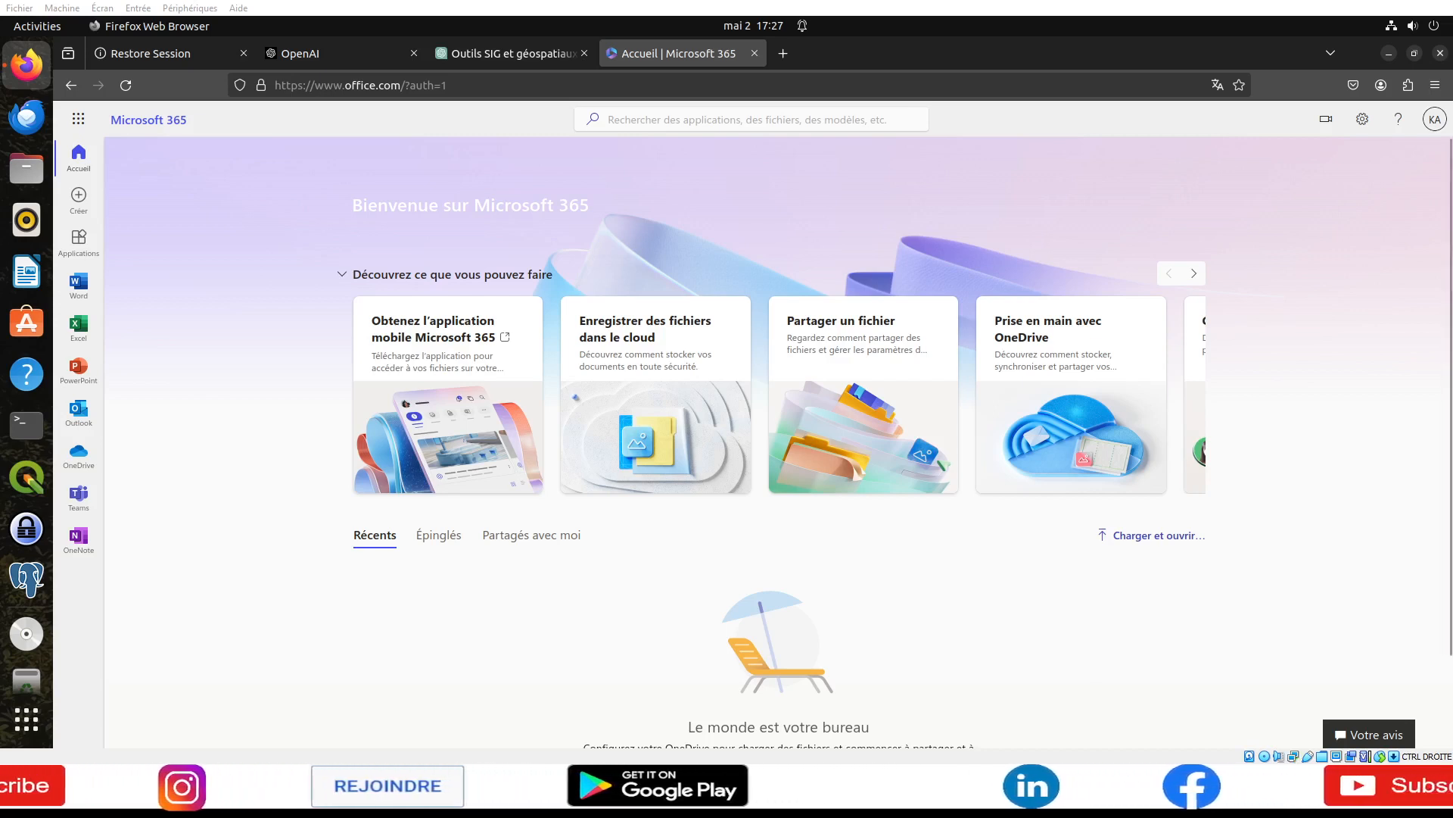
- Open Microsoft Forms from the Microsoft 365 apps and start creating a form or quiz
{"action": "left_click", "coordinate": [78, 119]}
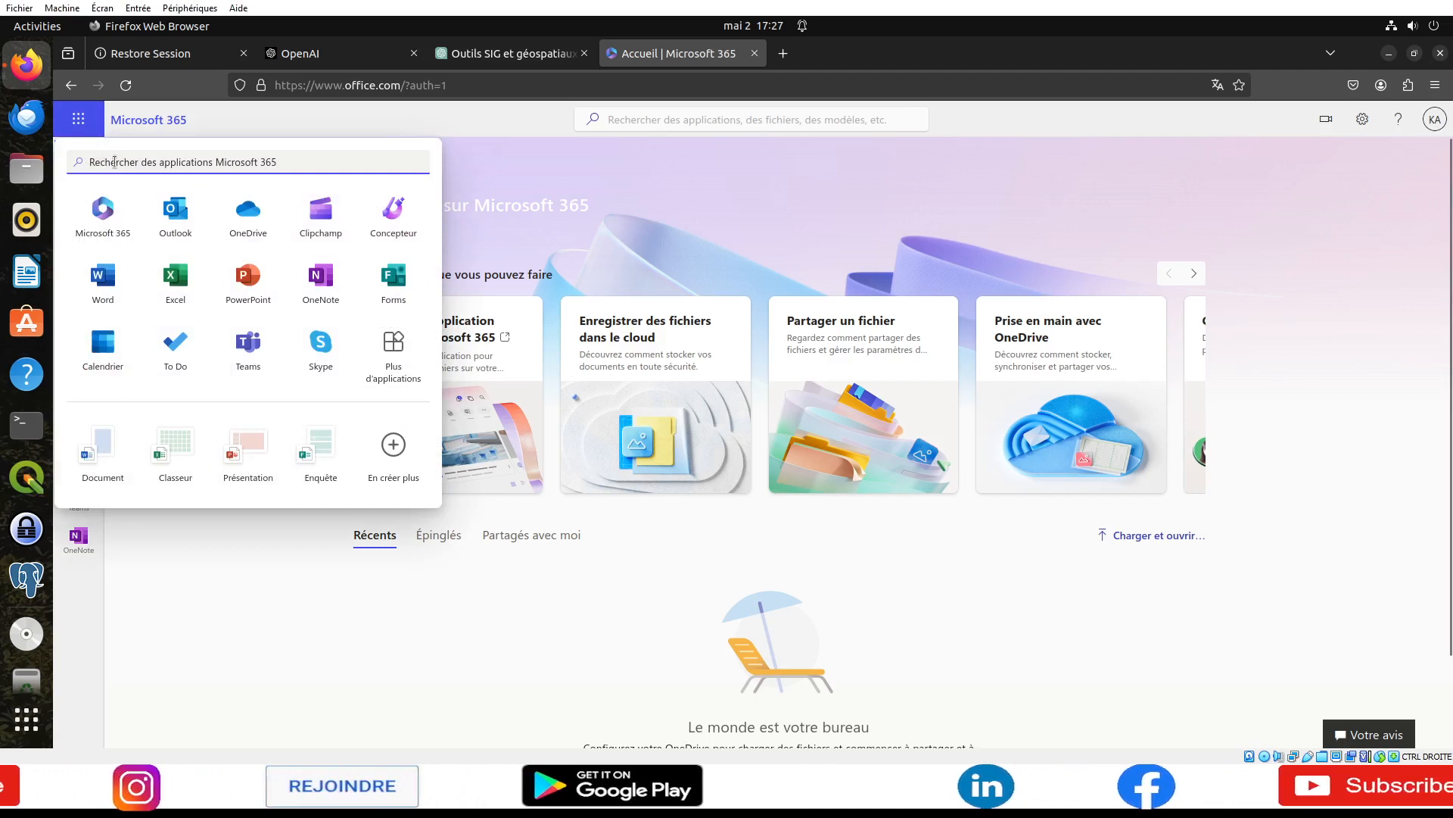
{"action": "left_click", "coordinate": [393, 280]}
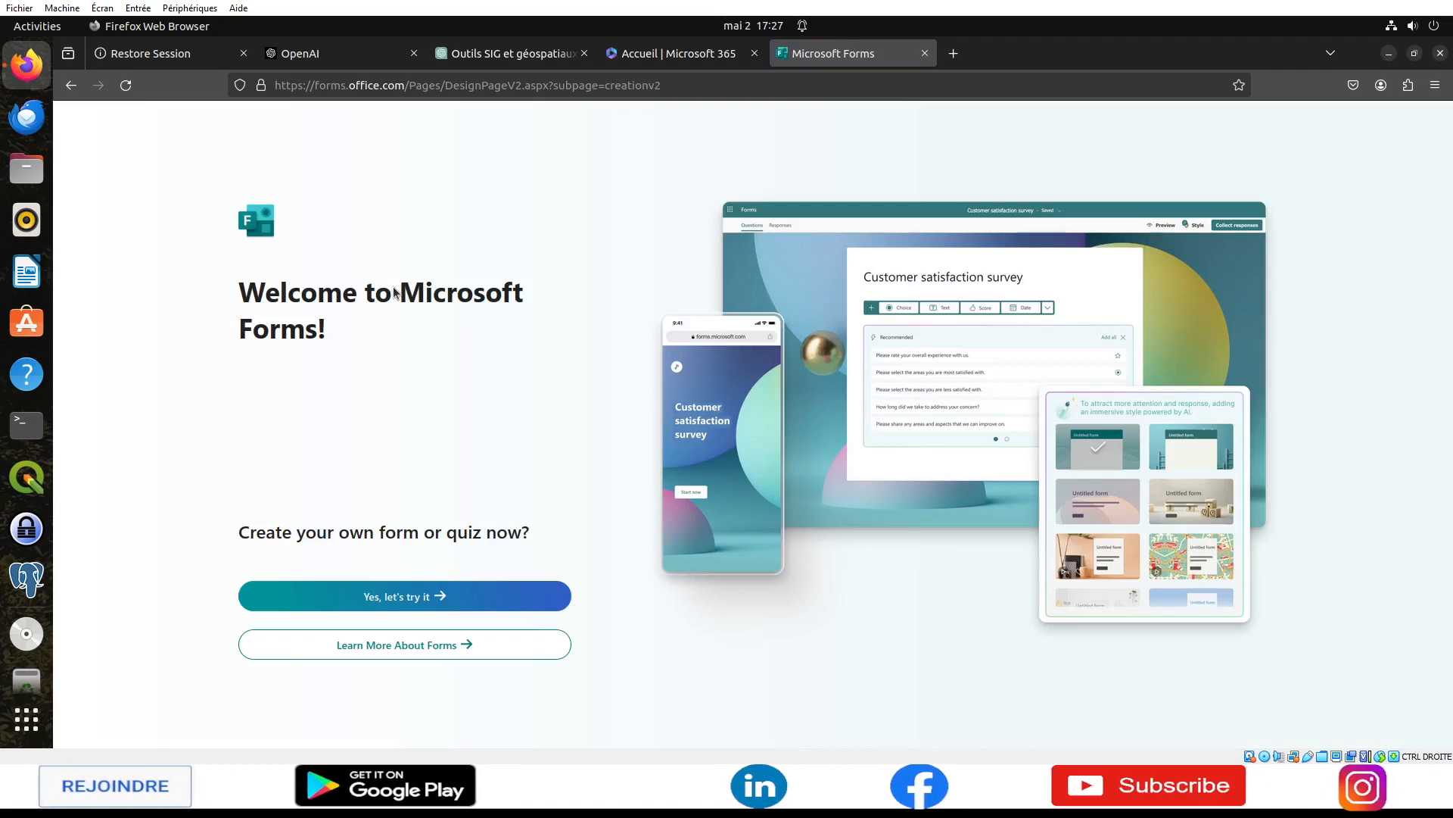
{"action": "left_click", "coordinate": [481, 592]}
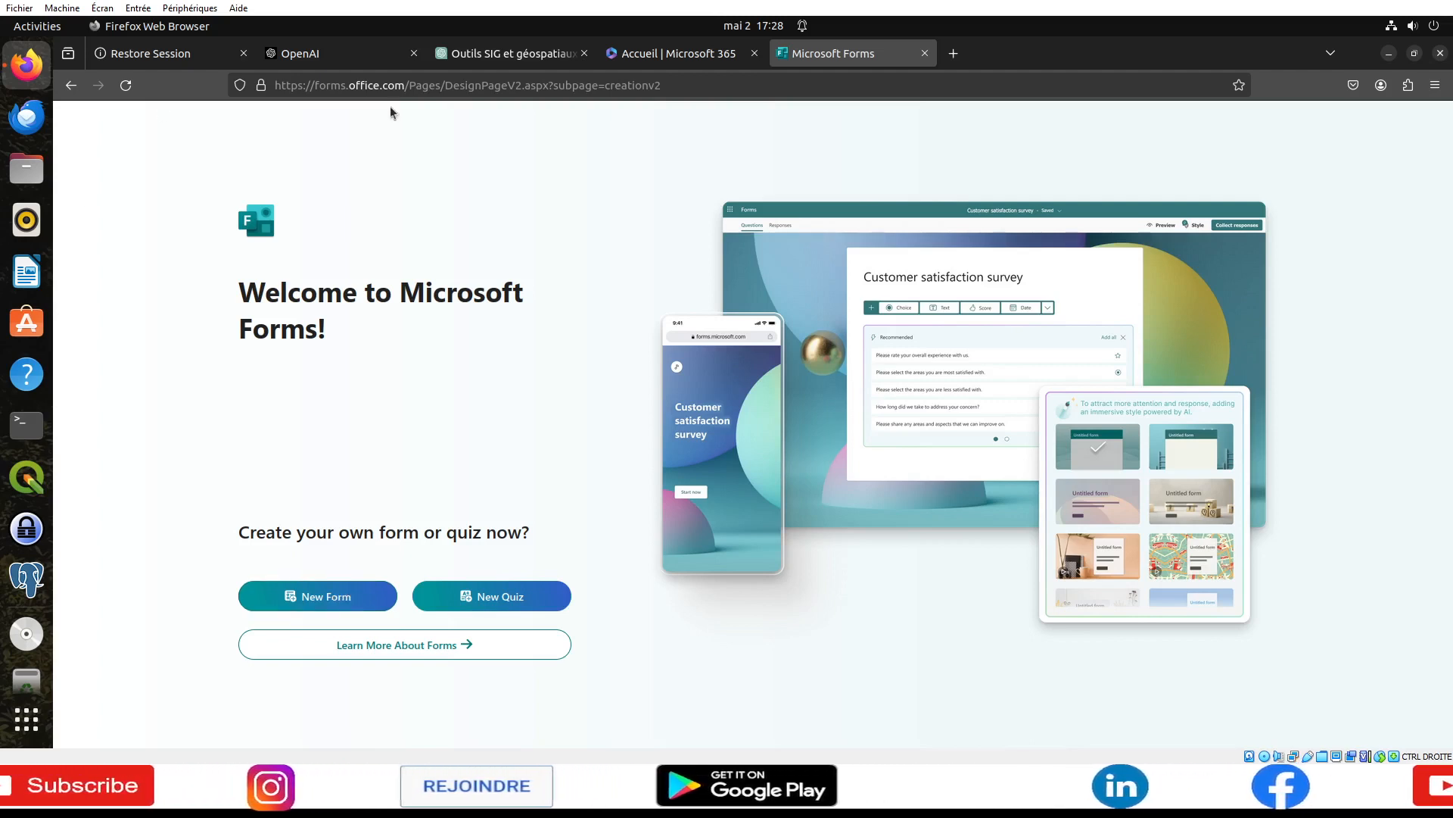
{"action": "left_click", "coordinate": [703, 65]}
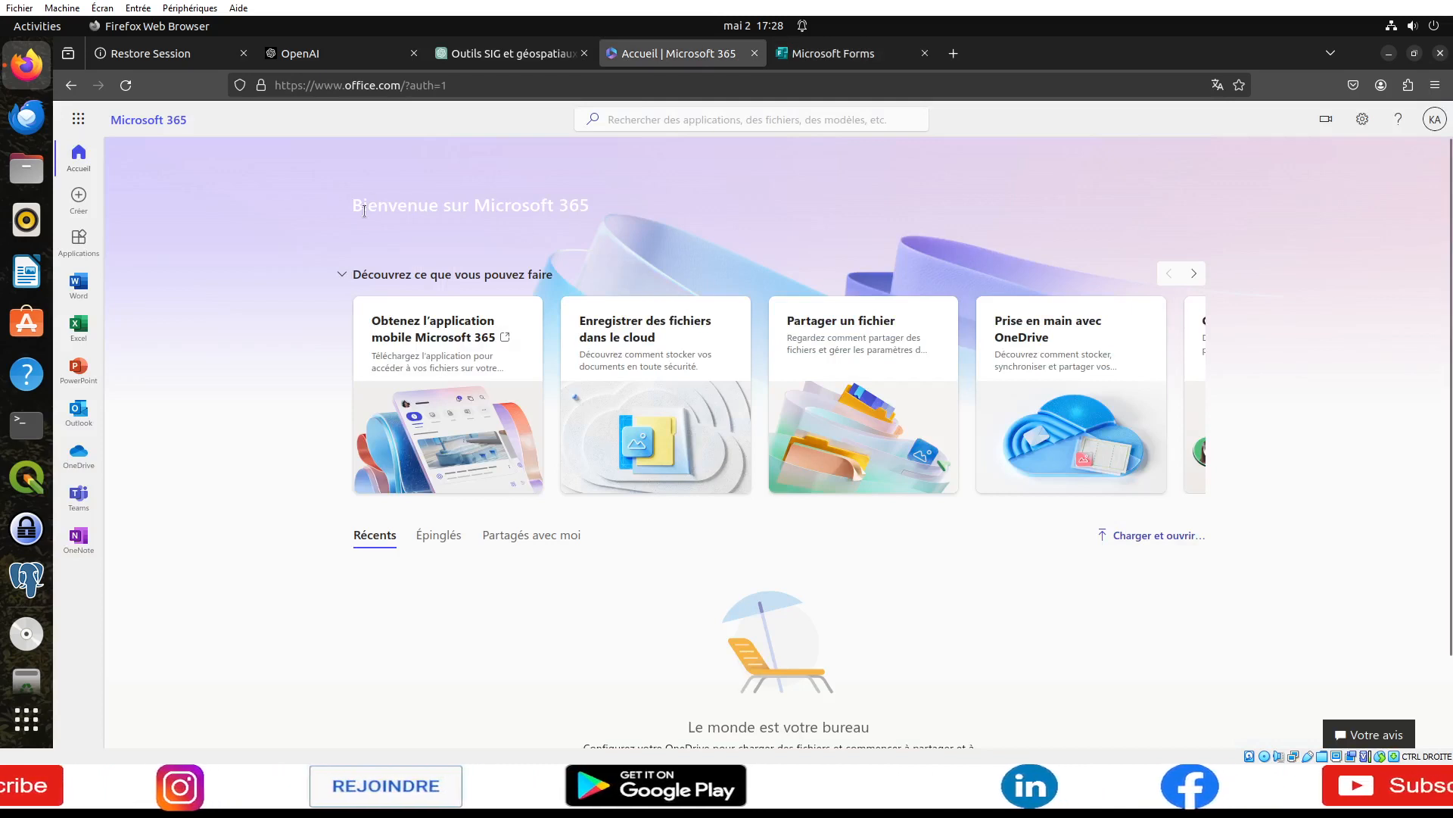
{"action": "left_click", "coordinate": [78, 118]}
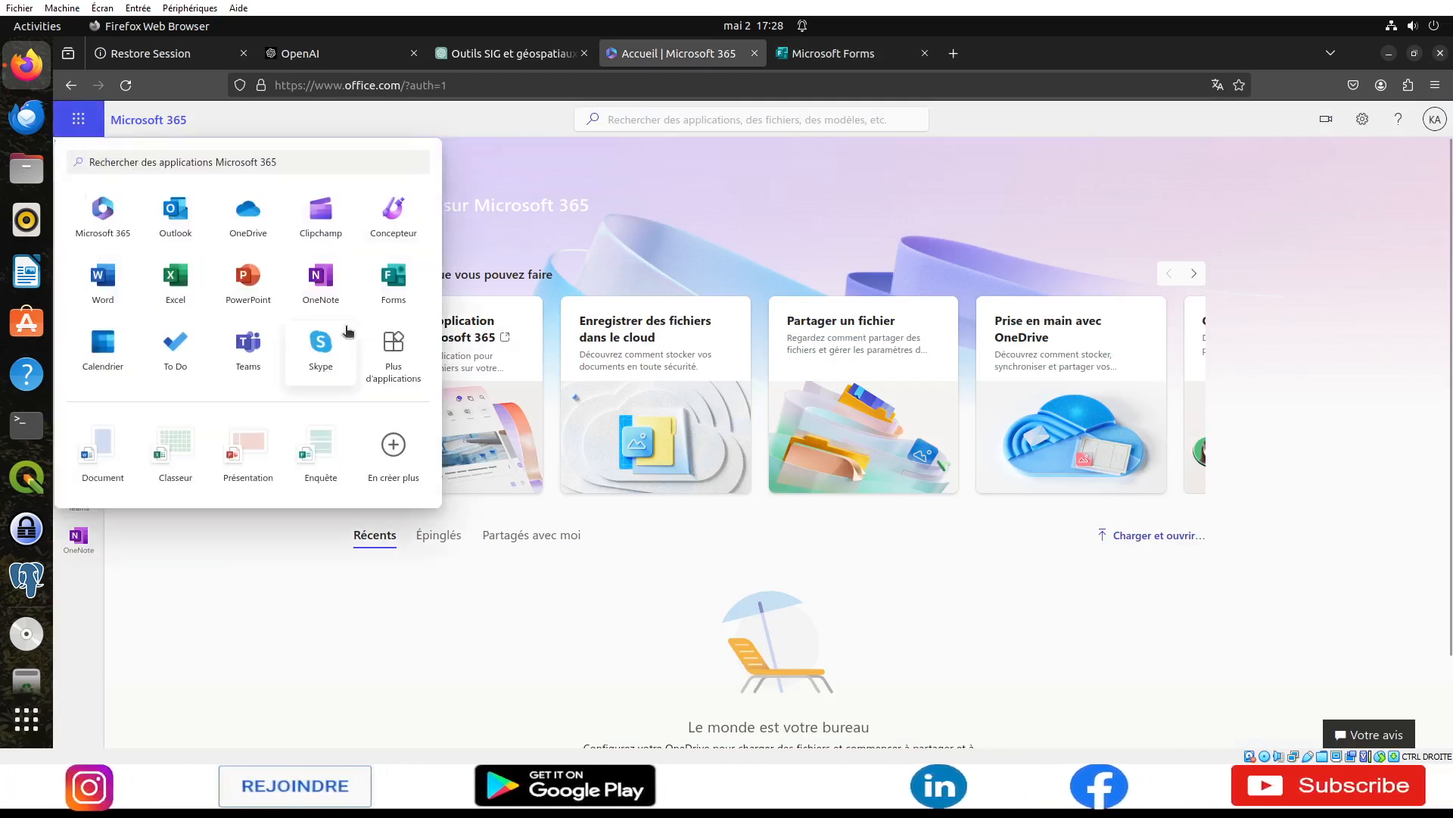
{"action": "left_click", "coordinate": [843, 65]}
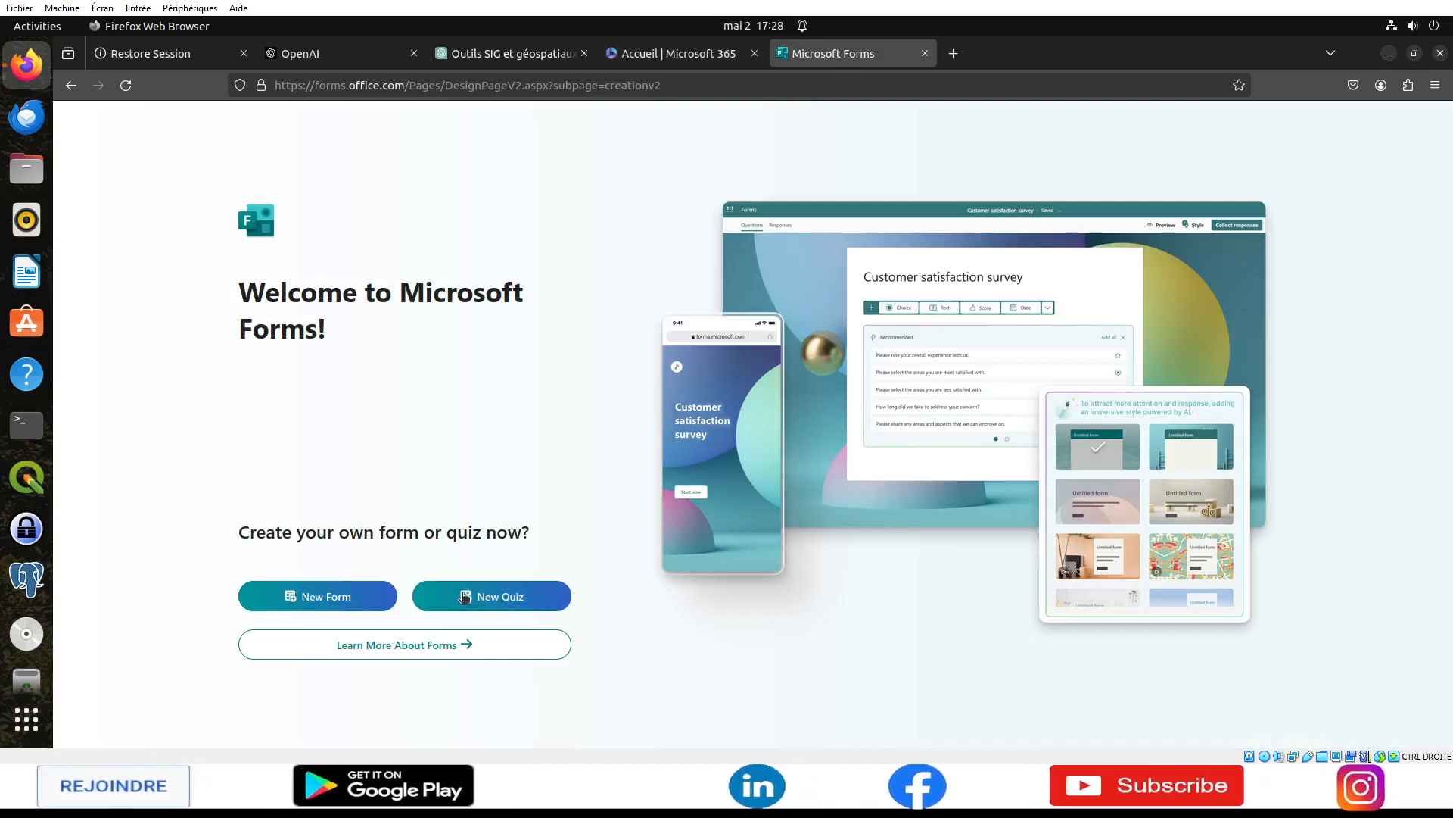
- Create a new form and title it "Système information géographique"
{"action": "left_click", "coordinate": [337, 598]}
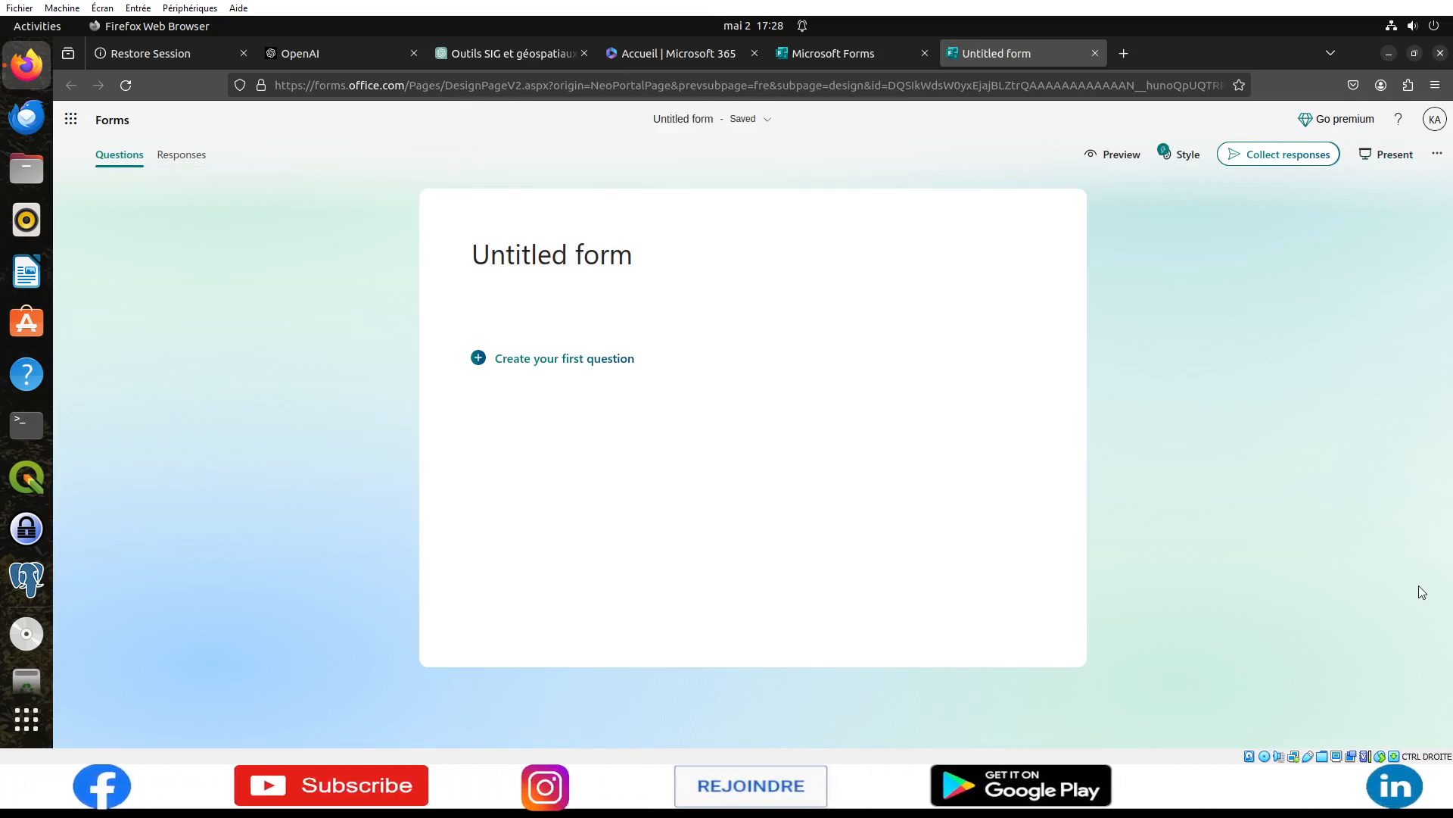
{"action": "left_click", "coordinate": [543, 257]}
{"action": "triple_click", "coordinate": [548, 245]}
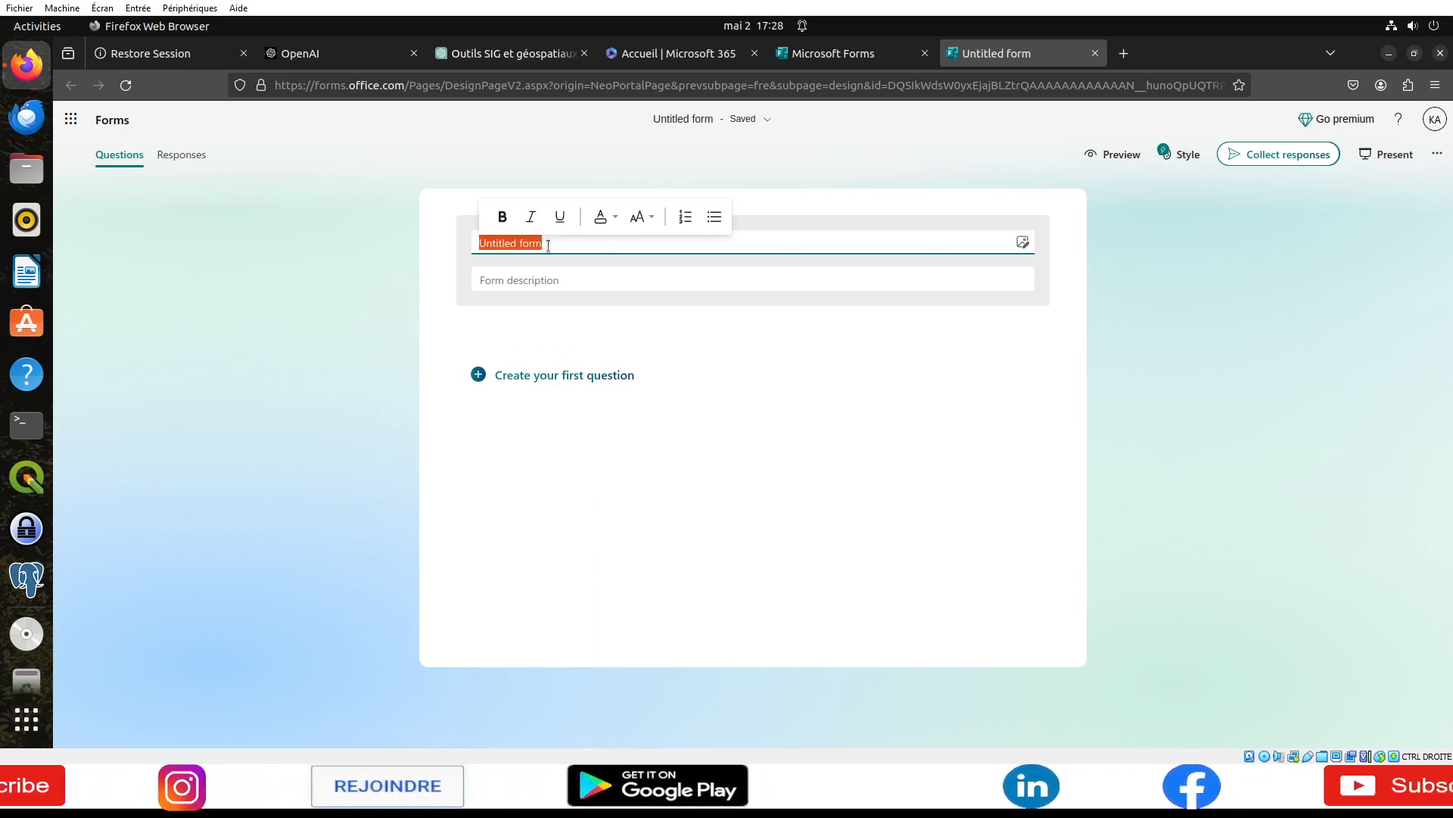
{"action": "type", "text": "Systè"}
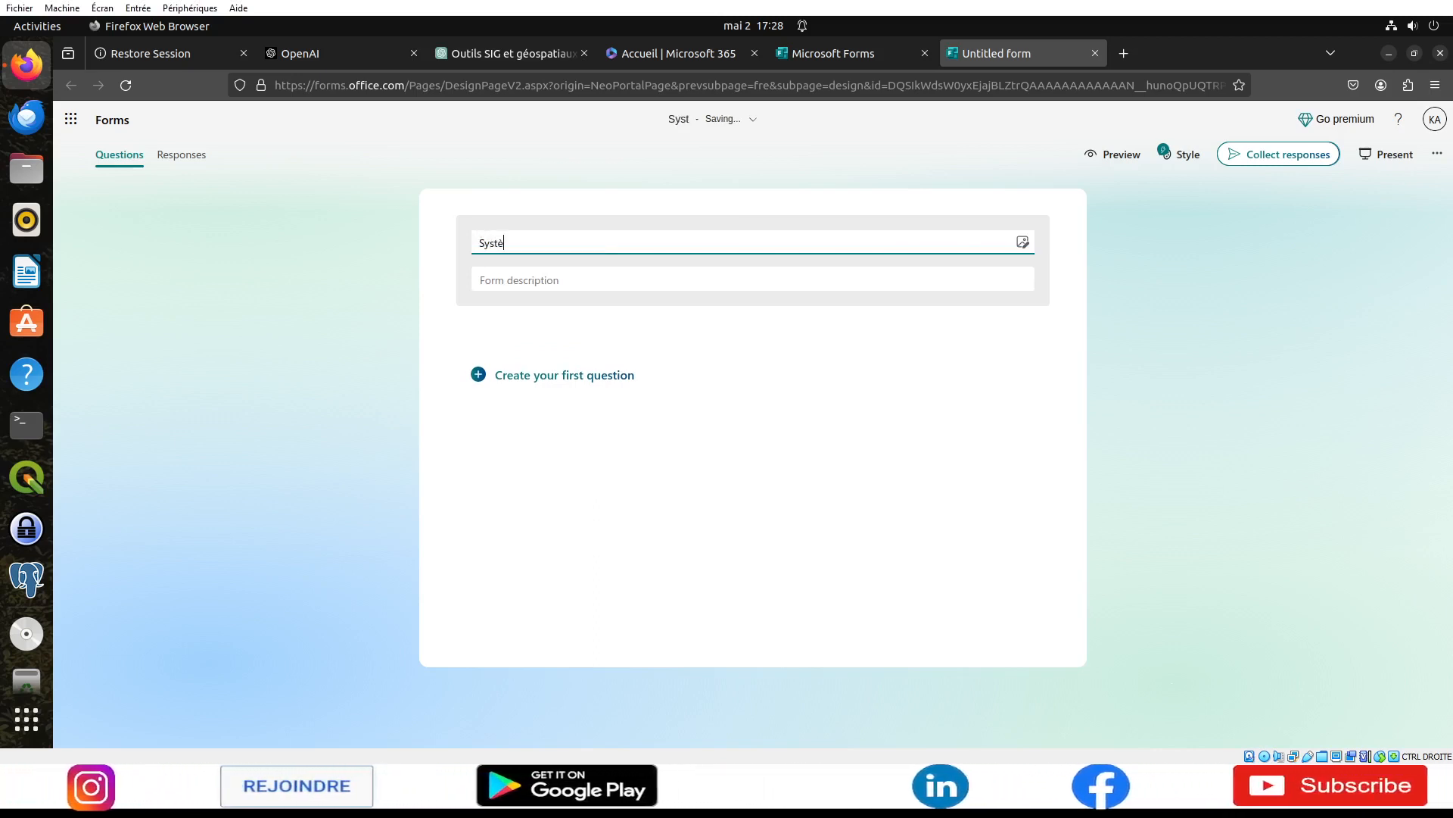
{"action": "type", "text": "me informat"}
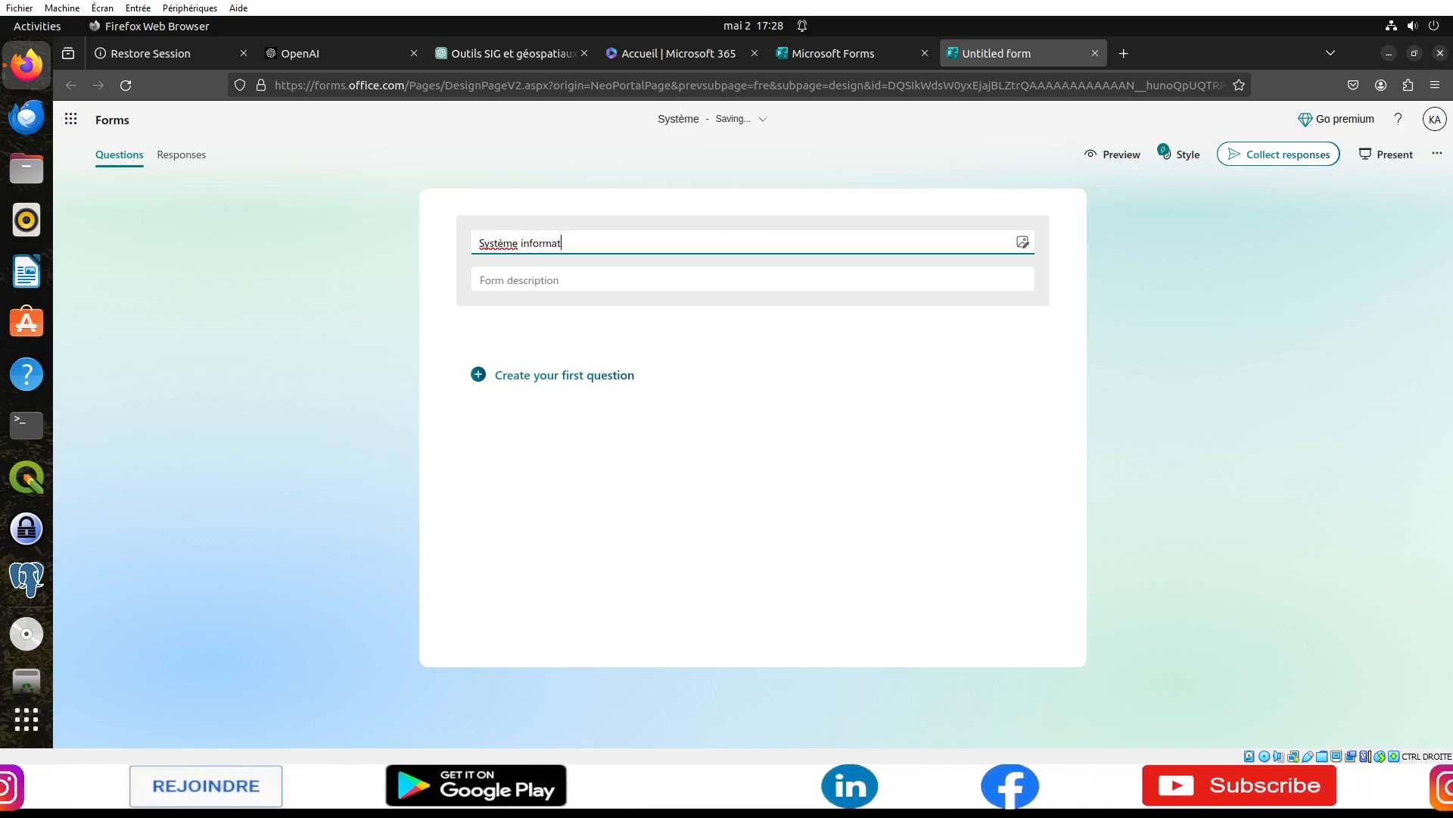
{"action": "type", "text": "ion géographique"}
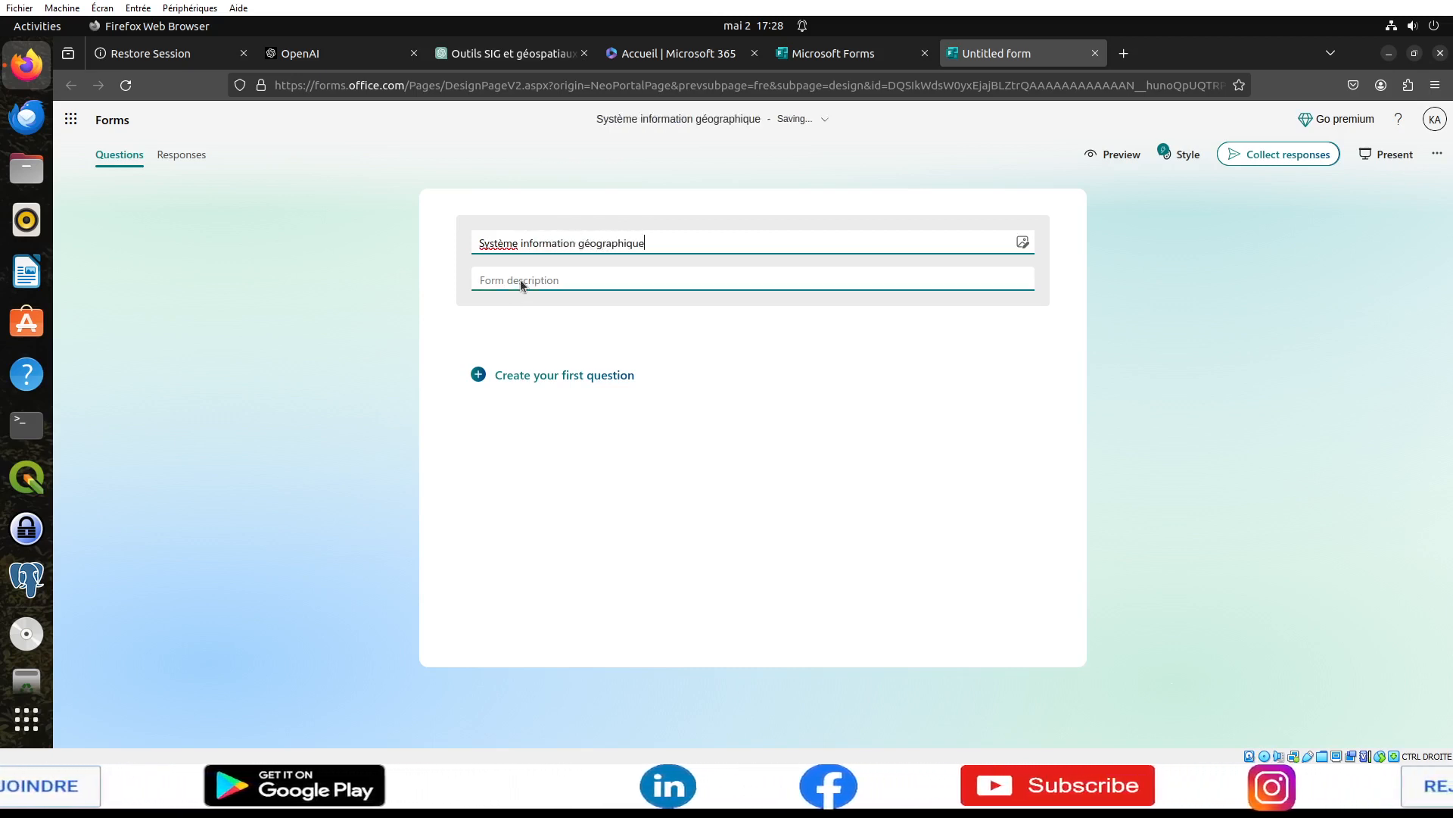
- Enter "Analyse des pratiques autour des SIG" as the form description
{"action": "left_click", "coordinate": [520, 280]}
{"action": "type", "text": "analyse des "}
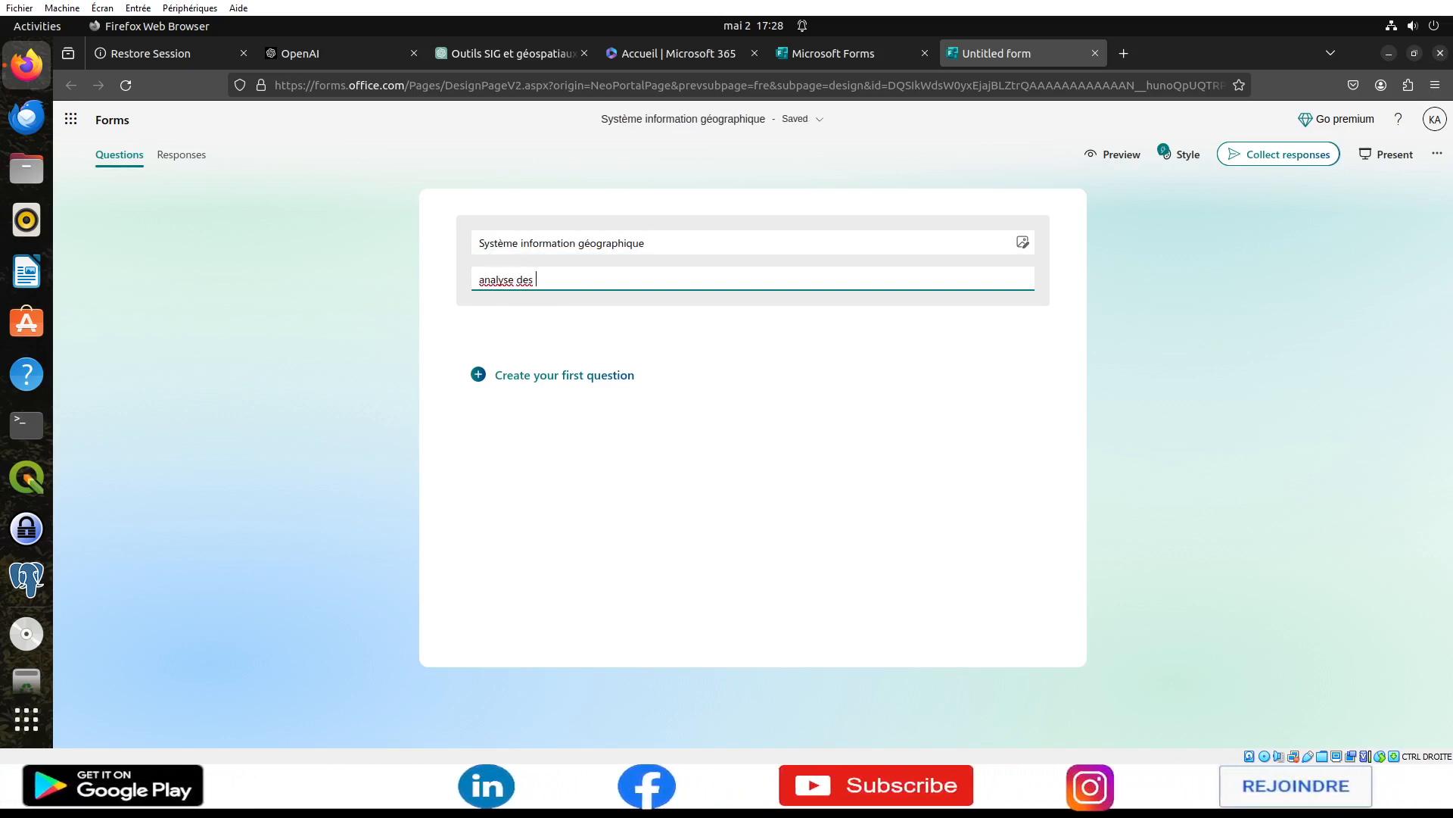
{"action": "type", "text": "pratiques au"}
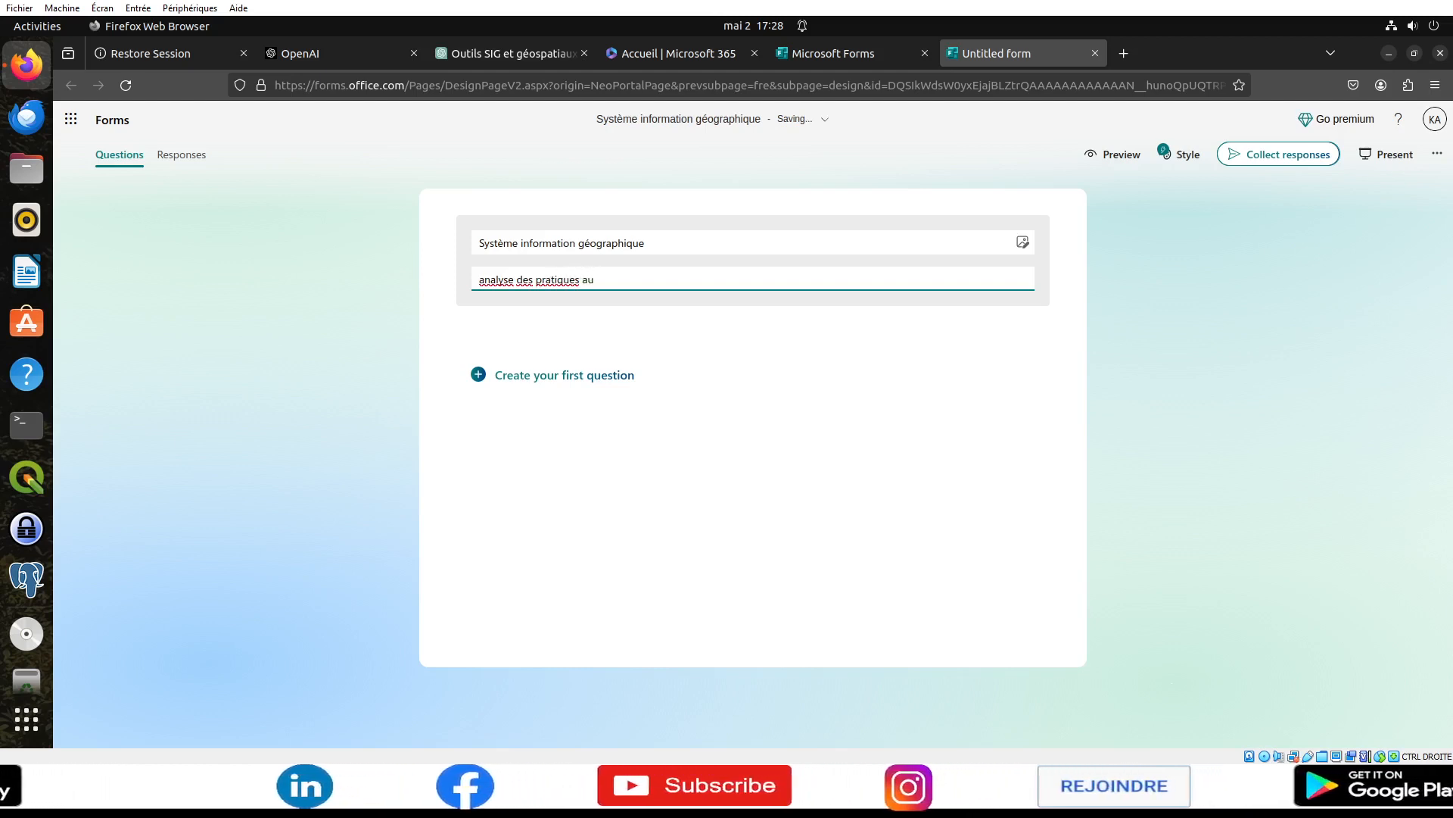
{"action": "type", "text": "tour des S"}
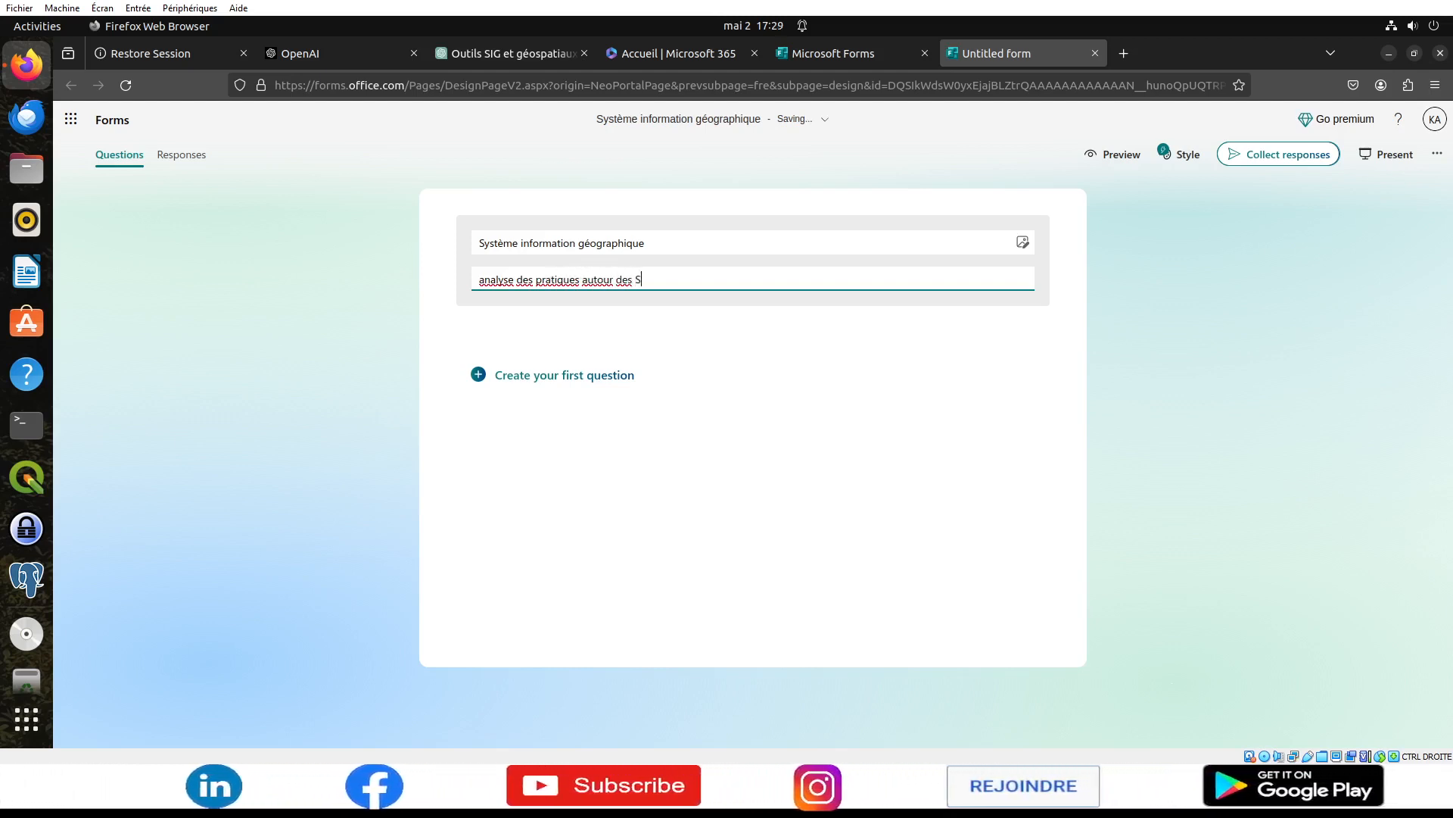
{"action": "type", "text": "IG"}
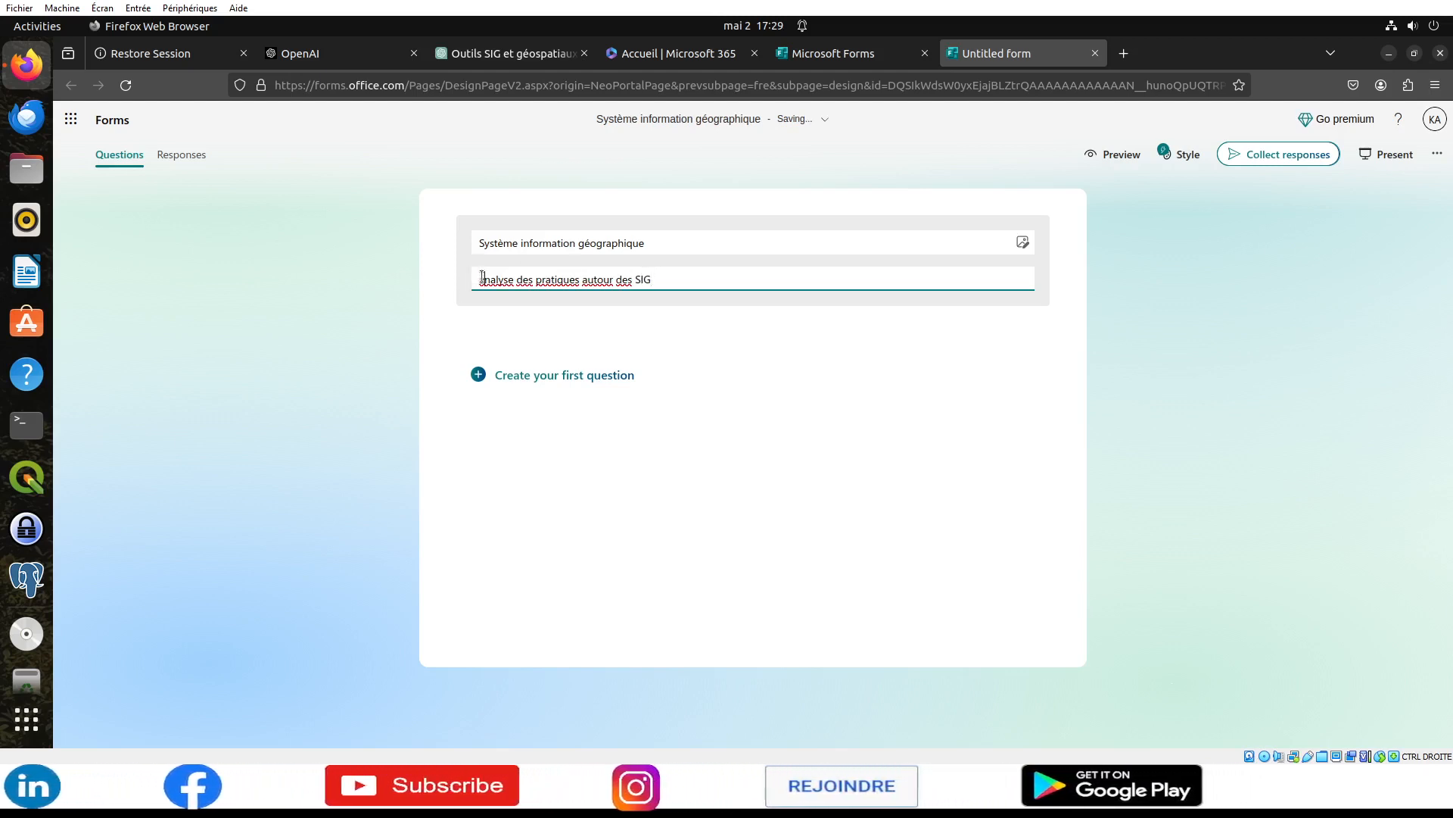
{"action": "left_click_drag", "start_coordinate": [480, 279], "coordinate": [486, 278]}
{"action": "type", "text": "A"}
- Add a Choice question to the form with the text "Quel logiciel SIG utilisez-vous ?"
{"action": "left_click", "coordinate": [541, 377]}
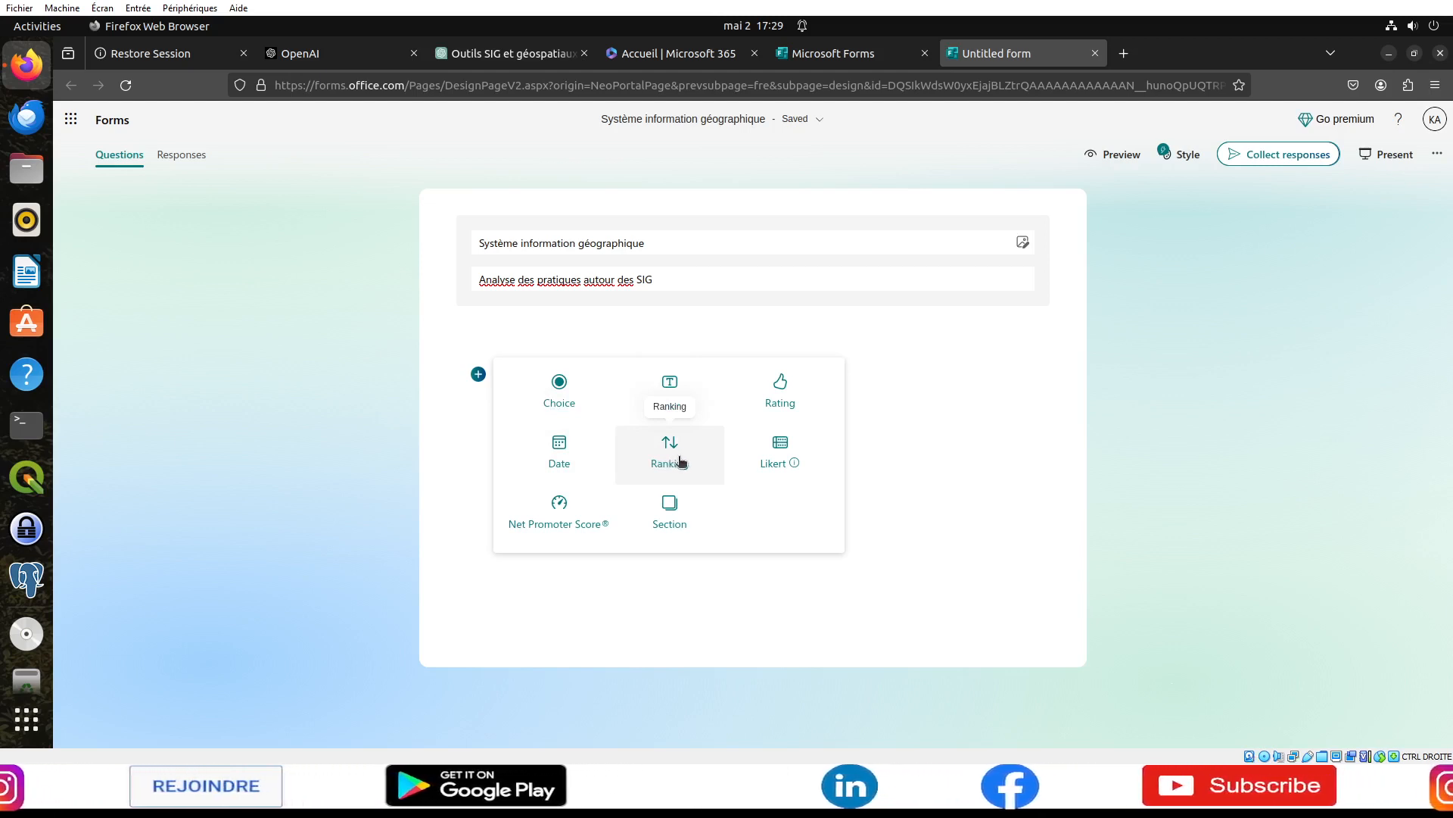
{"action": "mouse_move", "coordinate": [793, 459]}
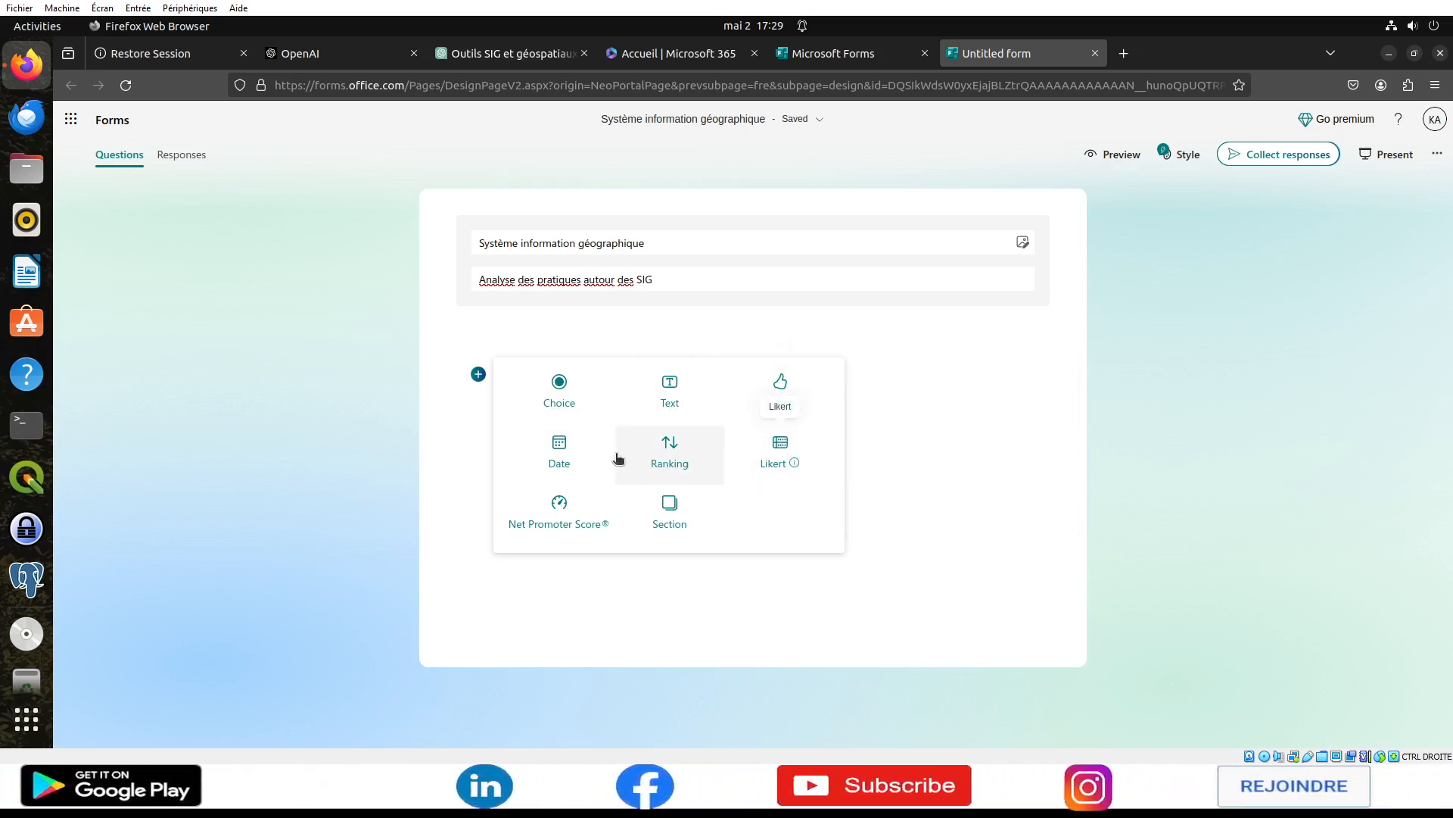
{"action": "left_click", "coordinate": [560, 402]}
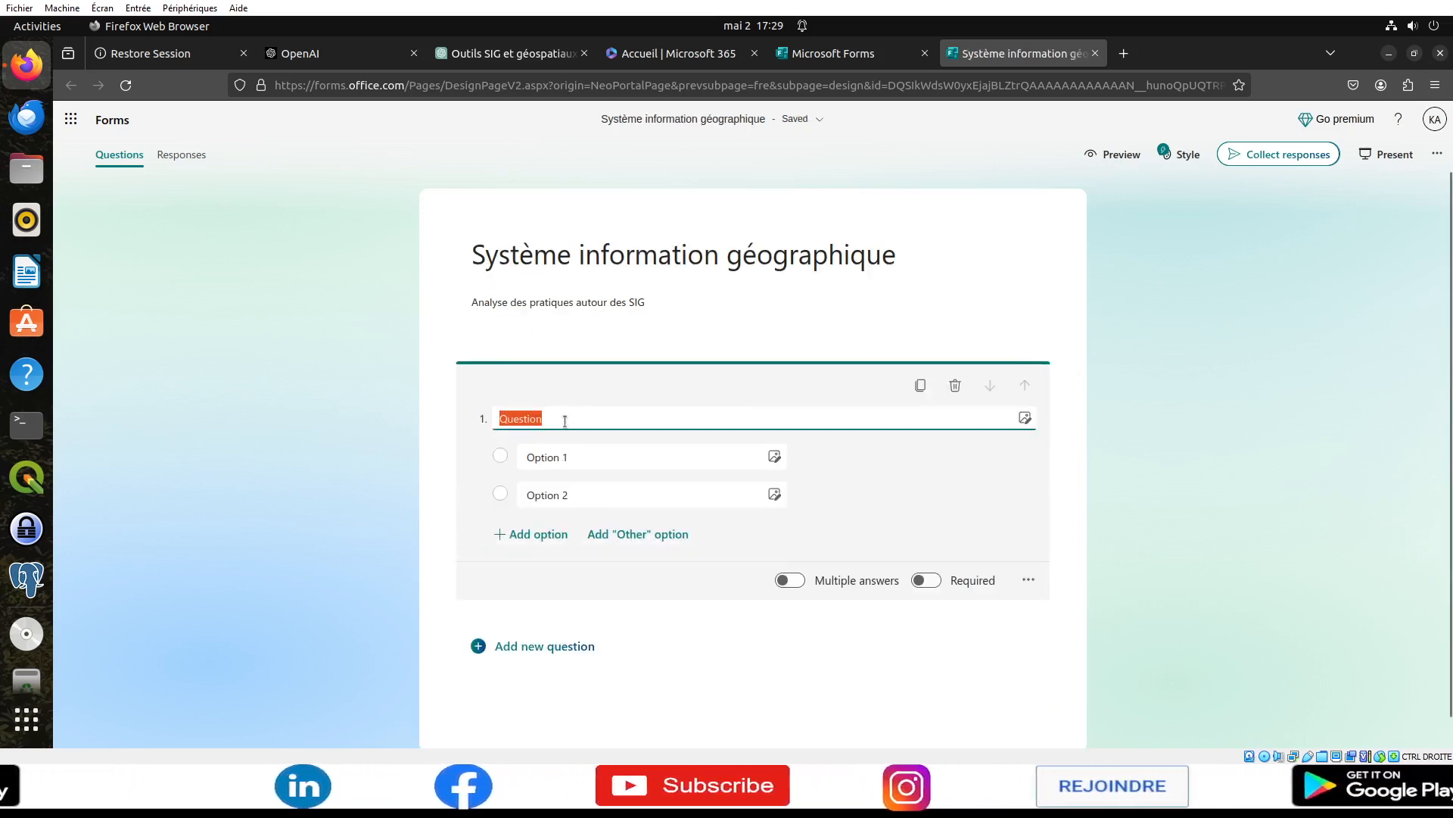
{"action": "type", "text": "Quel "}
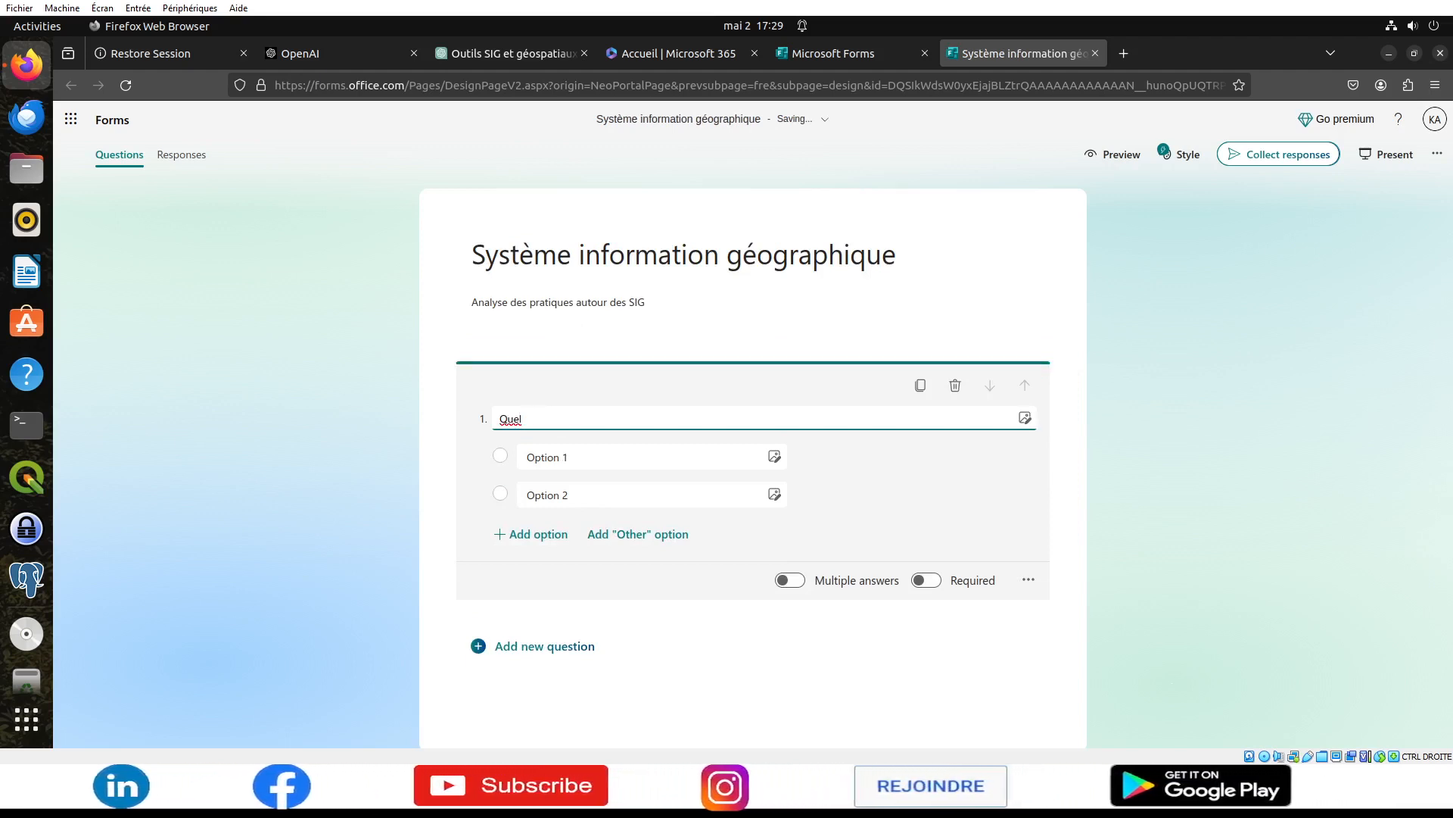
{"action": "type", "text": "logiciel"}
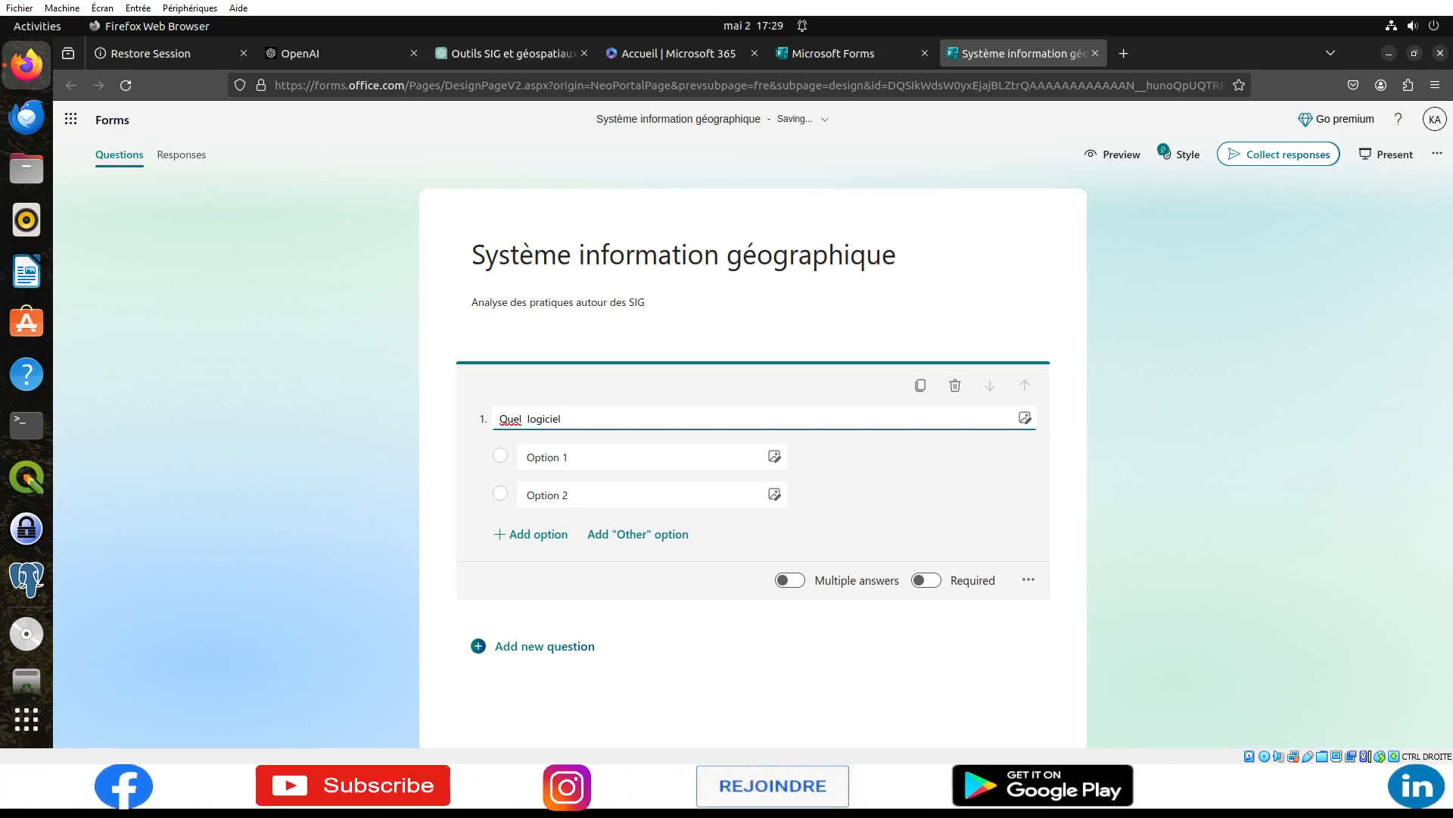
{"action": "key", "text": "BackSpace"}
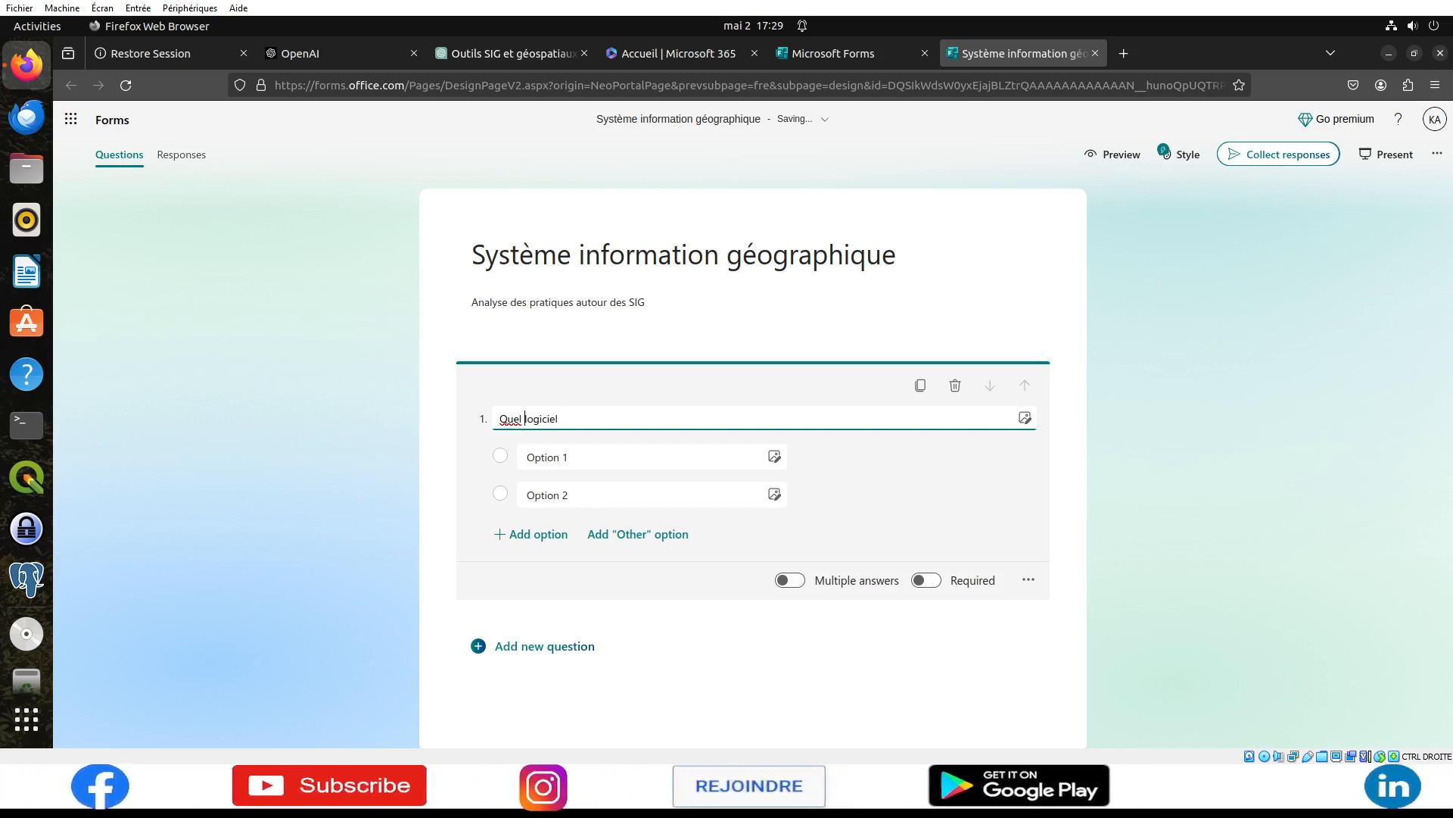
{"action": "type", "text": "SI"}
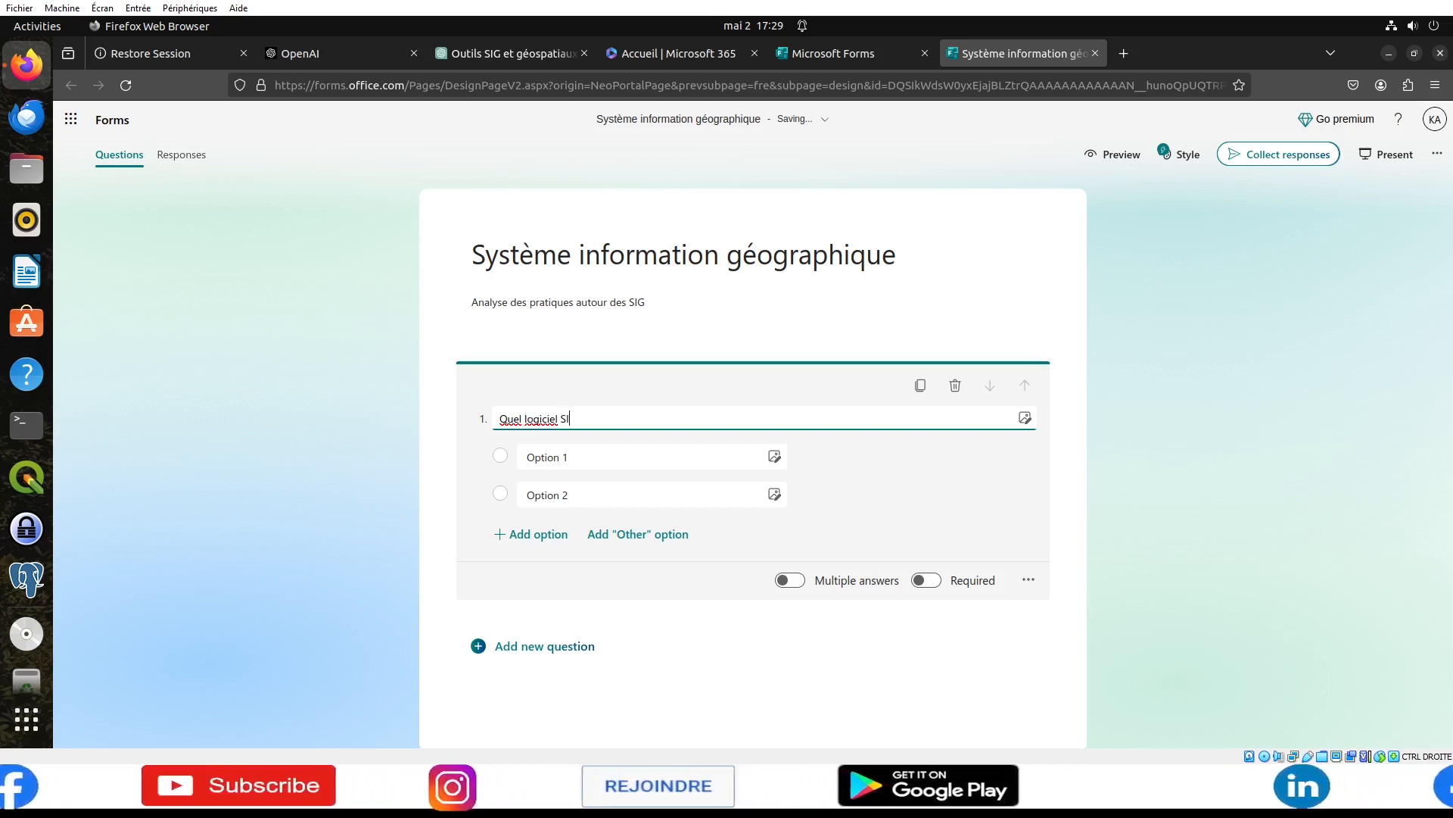
{"action": "type", "text": "G utilisez-vous ?"}
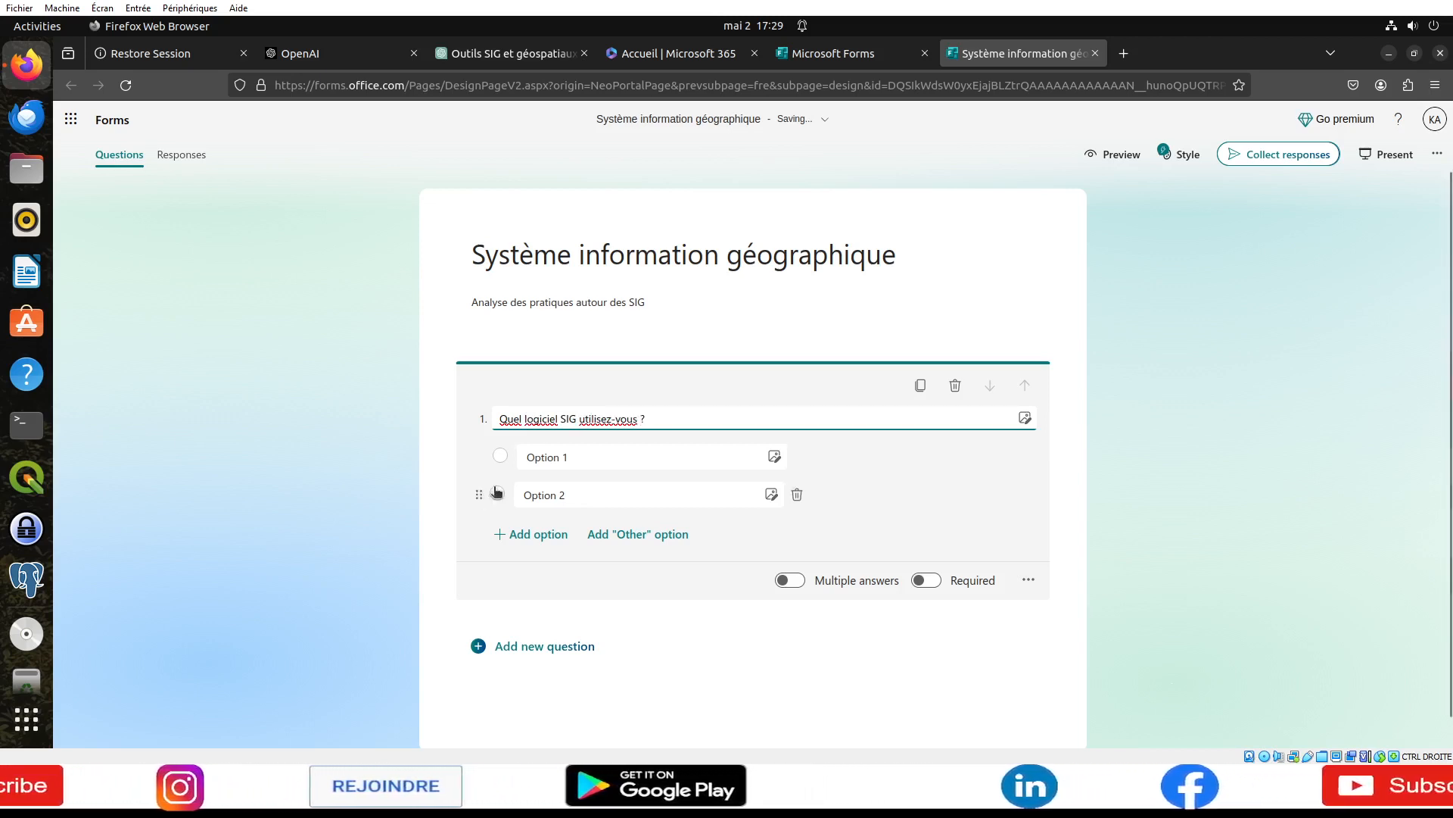
- Give the question the answer options QGIS, ArcGIS and MapInfo, plus an "Other" option, and finish editing it
{"action": "left_click", "coordinate": [498, 457]}
{"action": "left_click", "coordinate": [532, 456]}
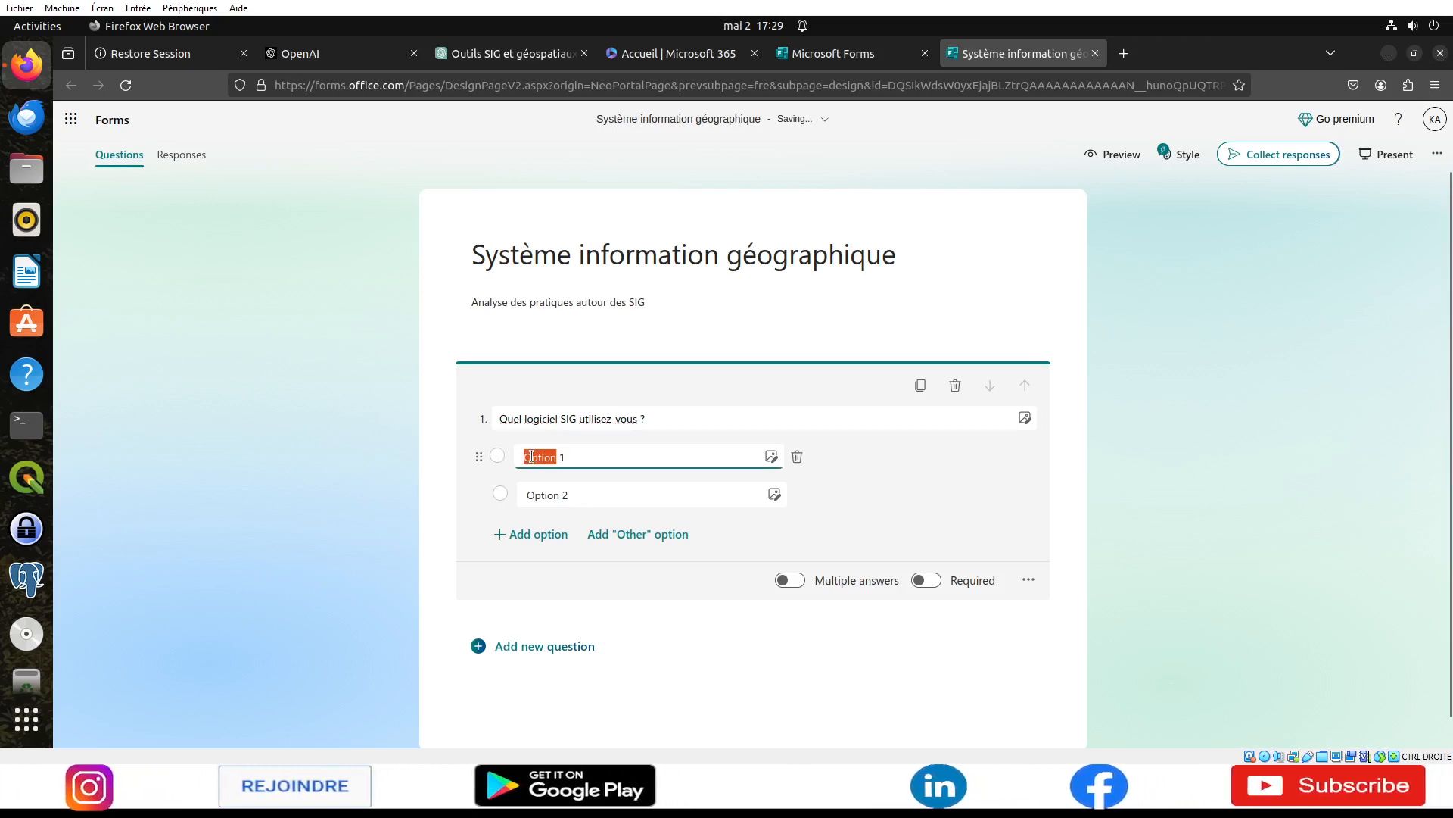
{"action": "type", "text": "QGIS"}
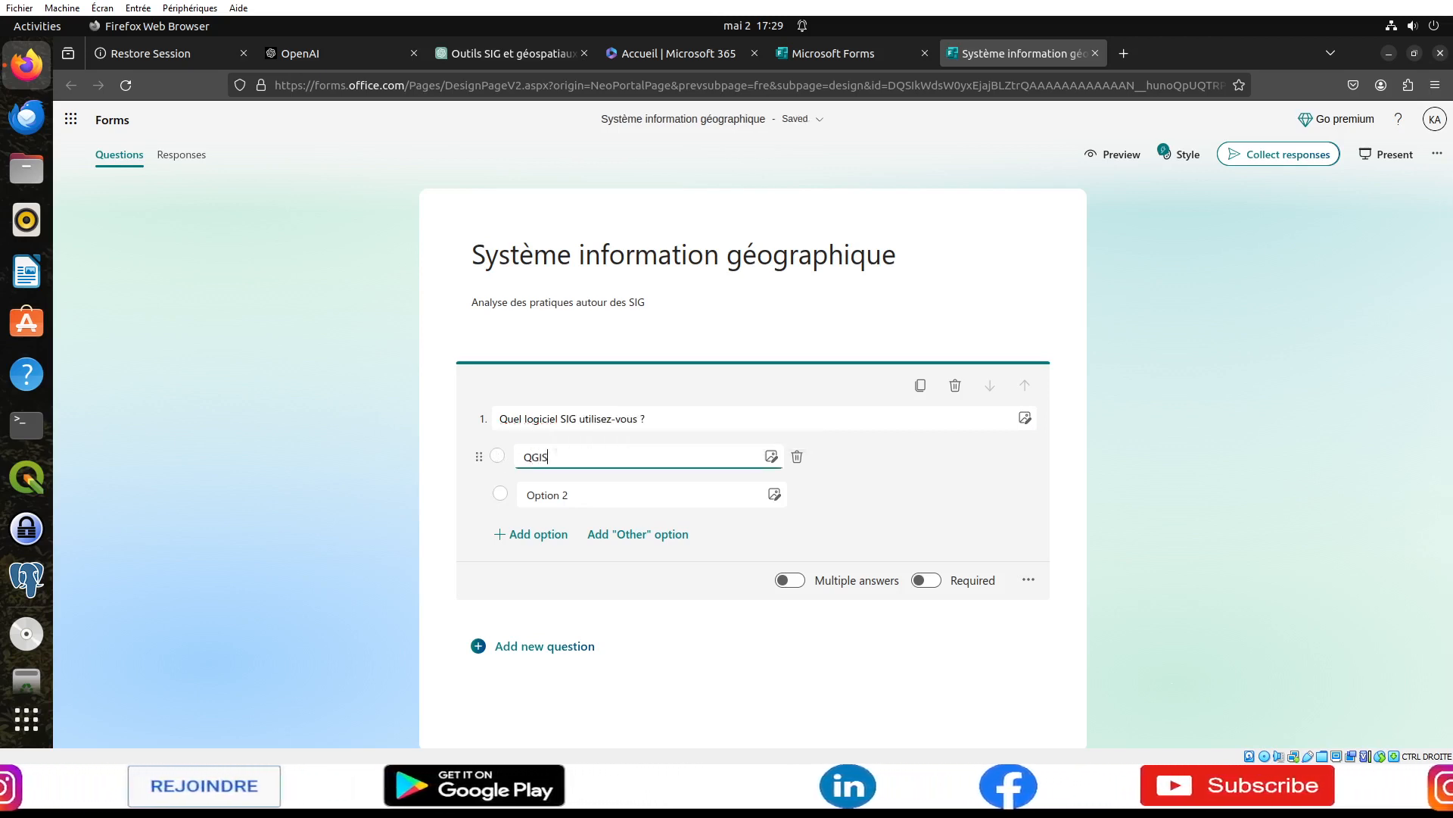
{"action": "left_click", "coordinate": [573, 504]}
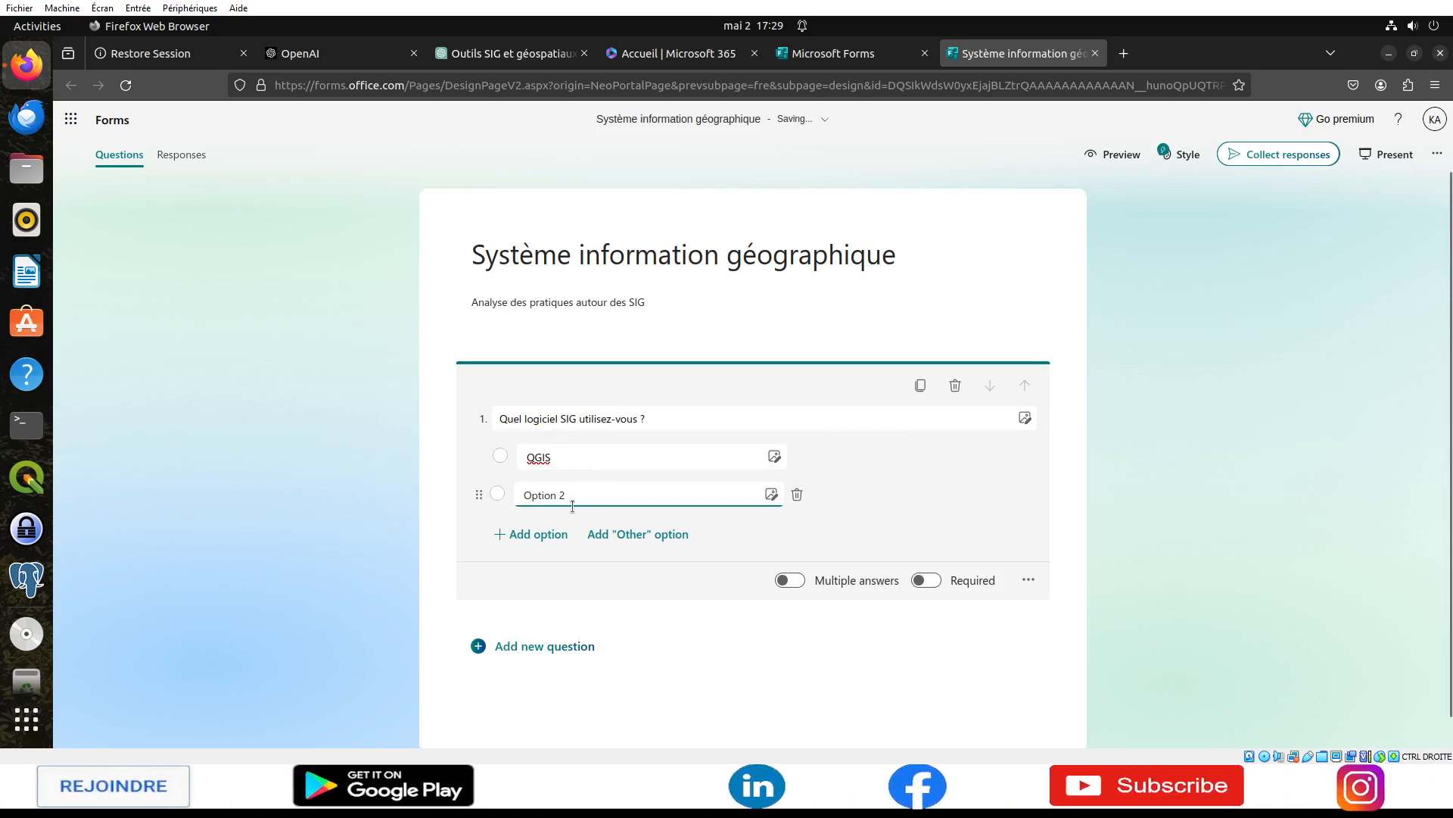
{"action": "left_click", "coordinate": [570, 496]}
{"action": "type", "text": "ArcGIS"}
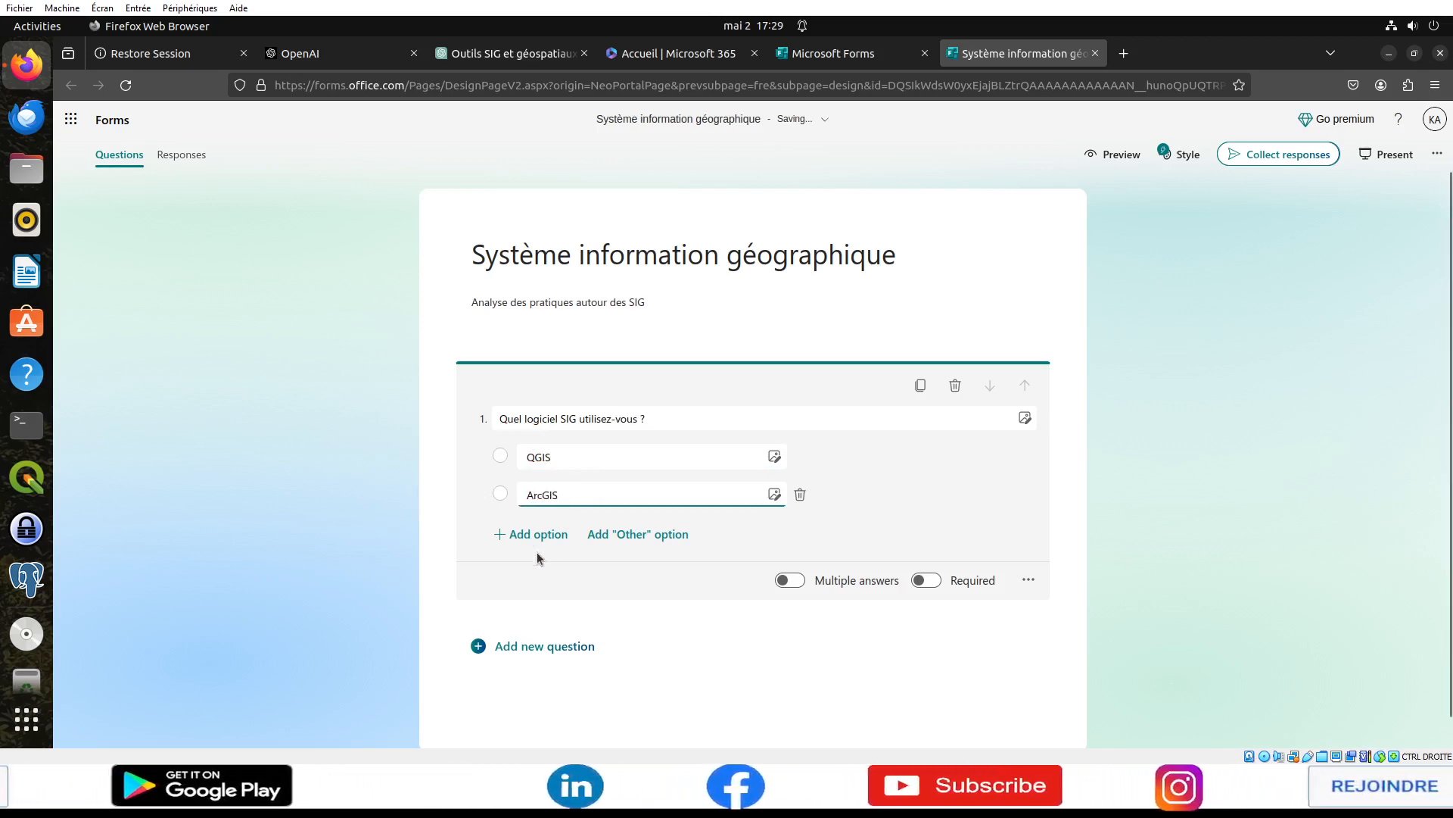
{"action": "left_click", "coordinate": [522, 534]}
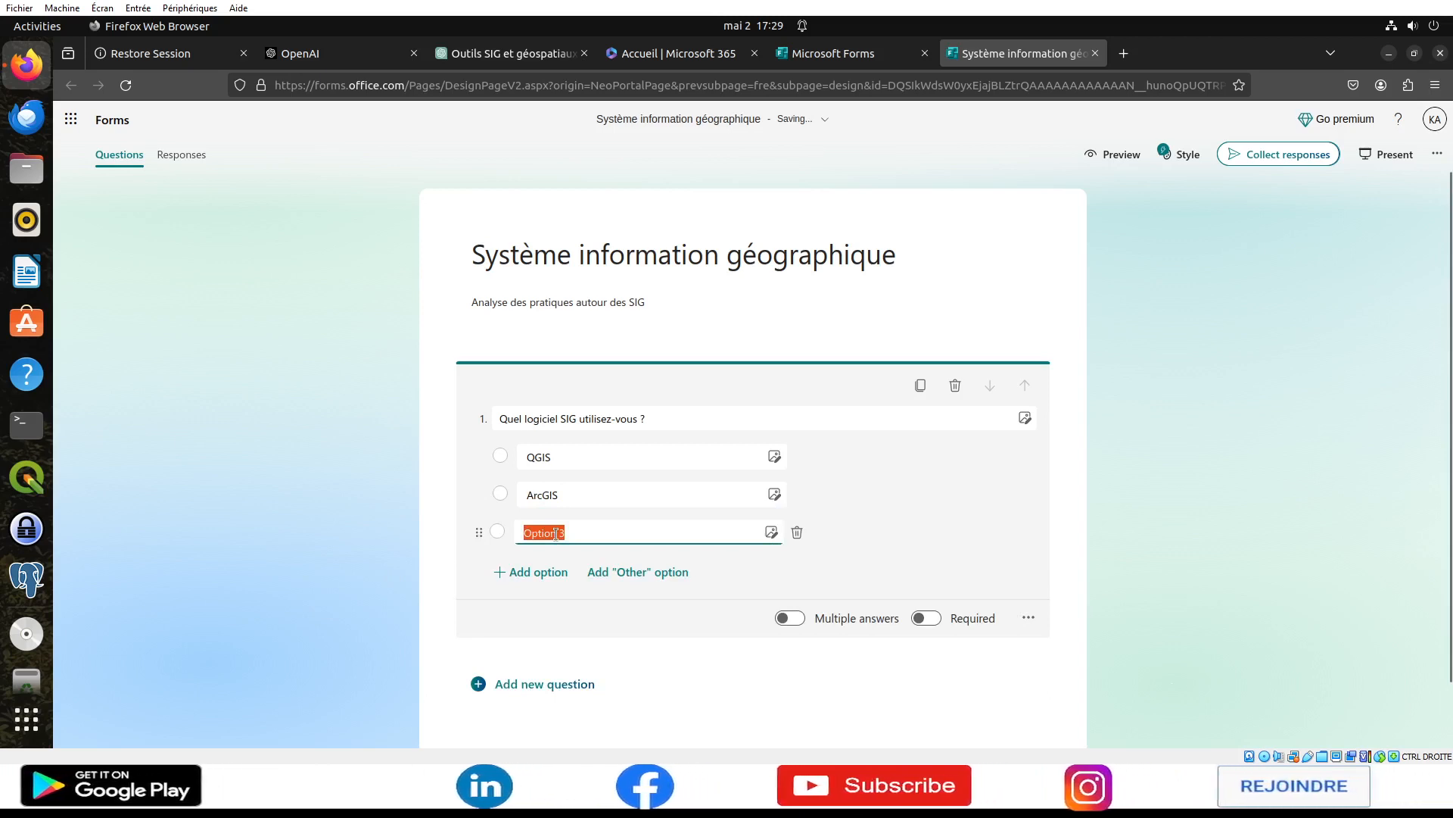
{"action": "type", "text": "Map"}
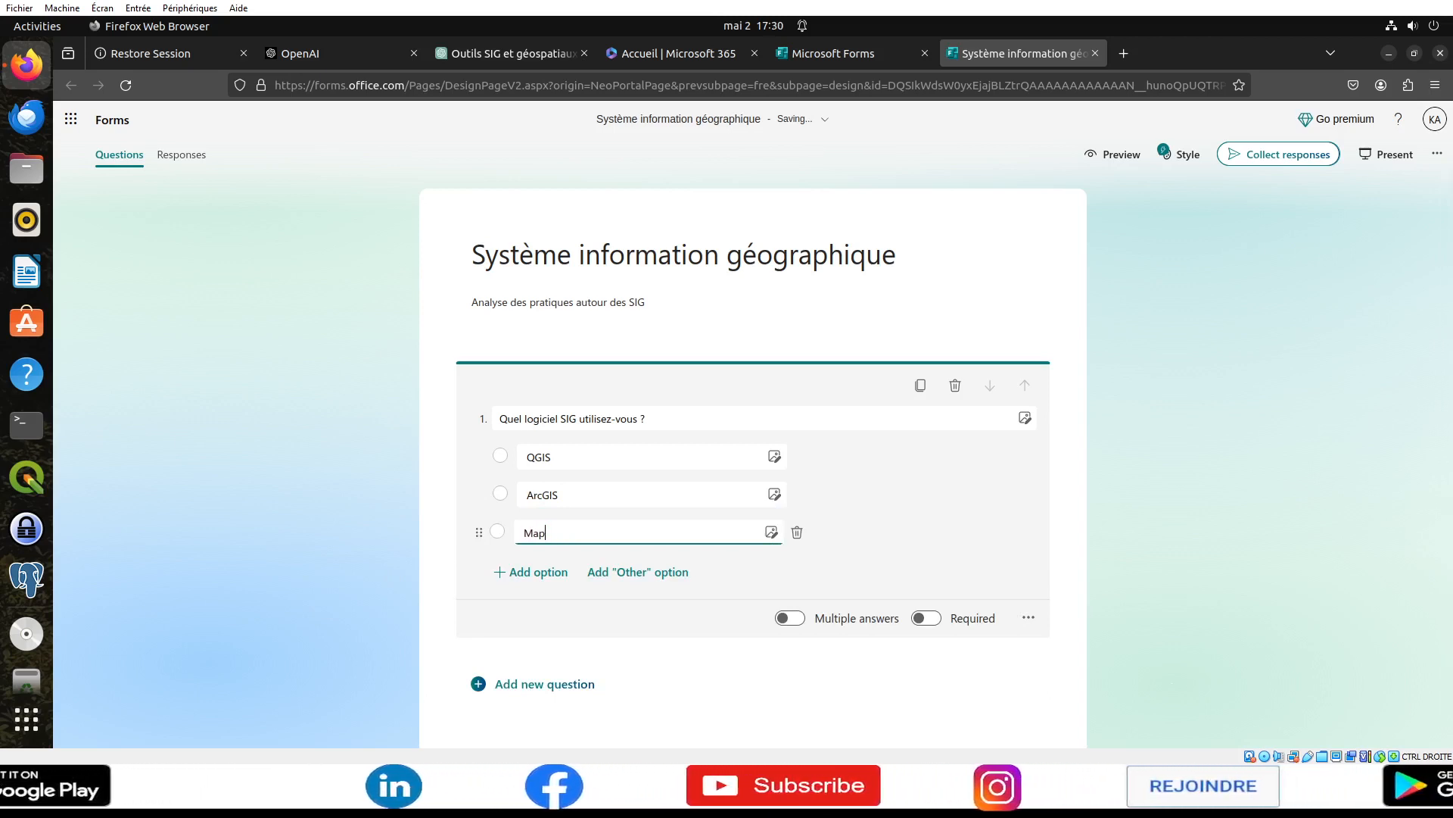
{"action": "type", "text": "Info"}
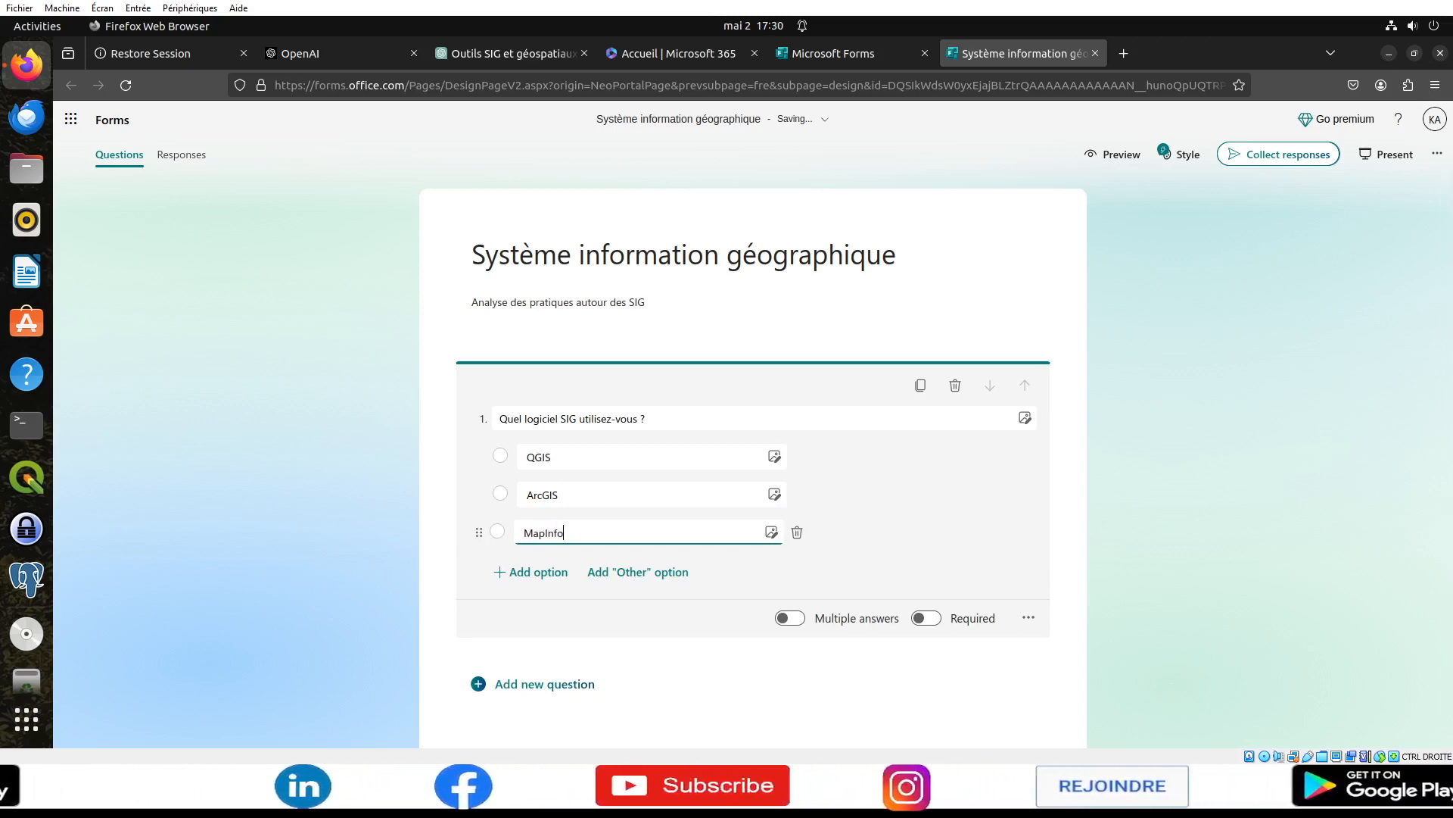
{"action": "left_click", "coordinate": [636, 576]}
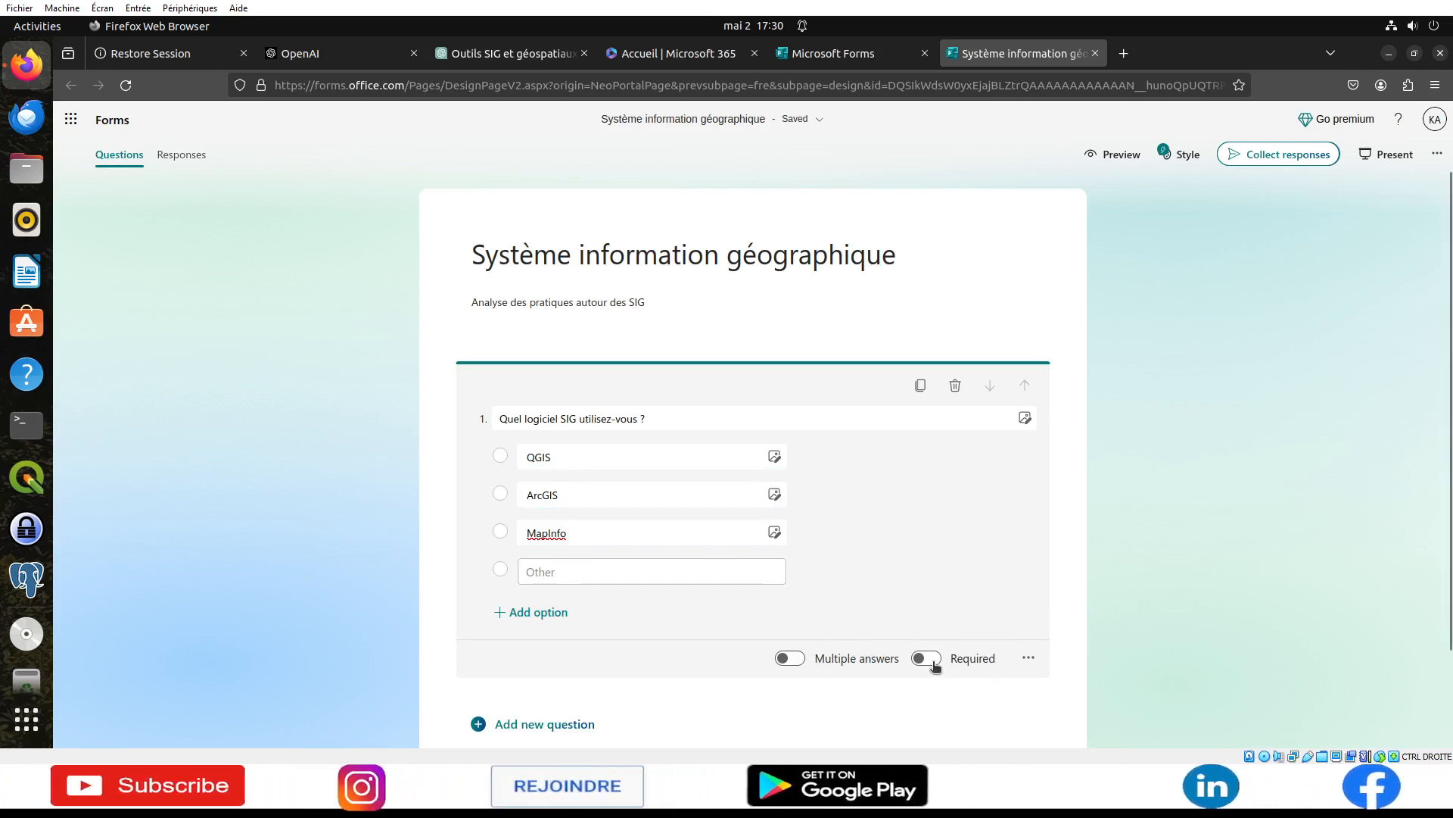
{"action": "left_click", "coordinate": [1027, 660]}
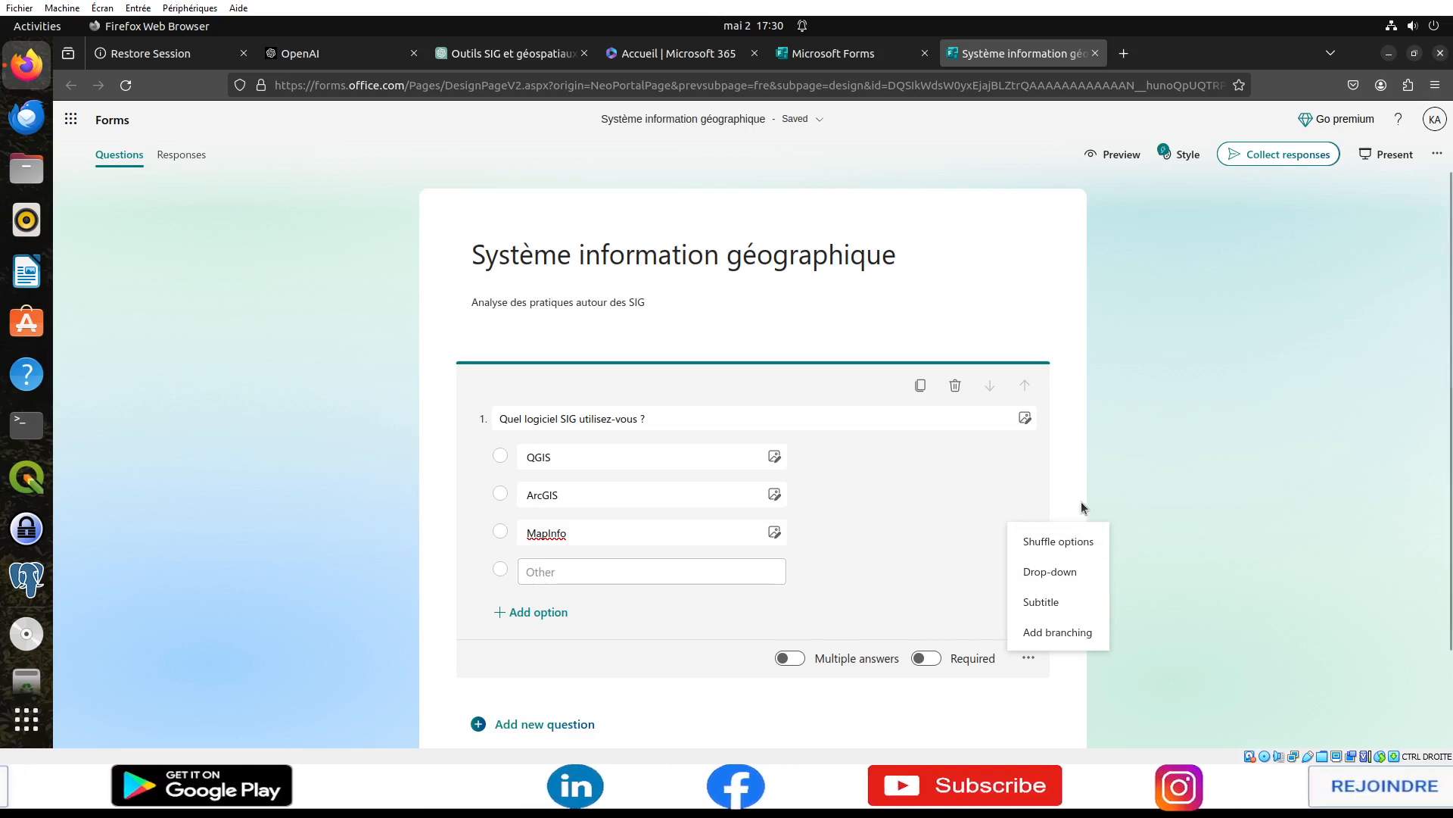
{"action": "left_click", "coordinate": [1066, 463]}
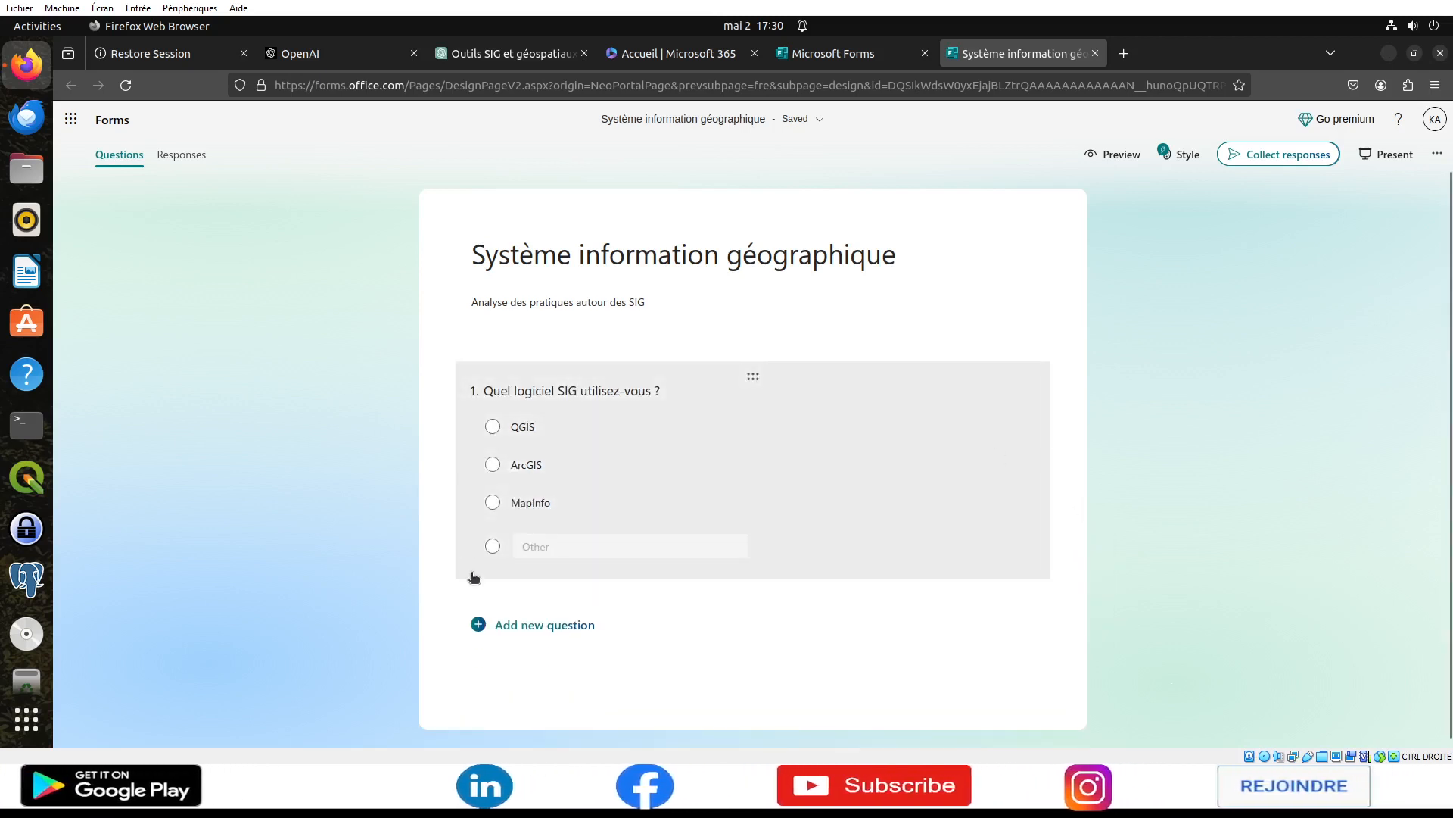
- Preview the form in the computer view and test the answer choices of the SIG software question, ending on ArcGIS
{"action": "left_click", "coordinate": [1116, 156]}
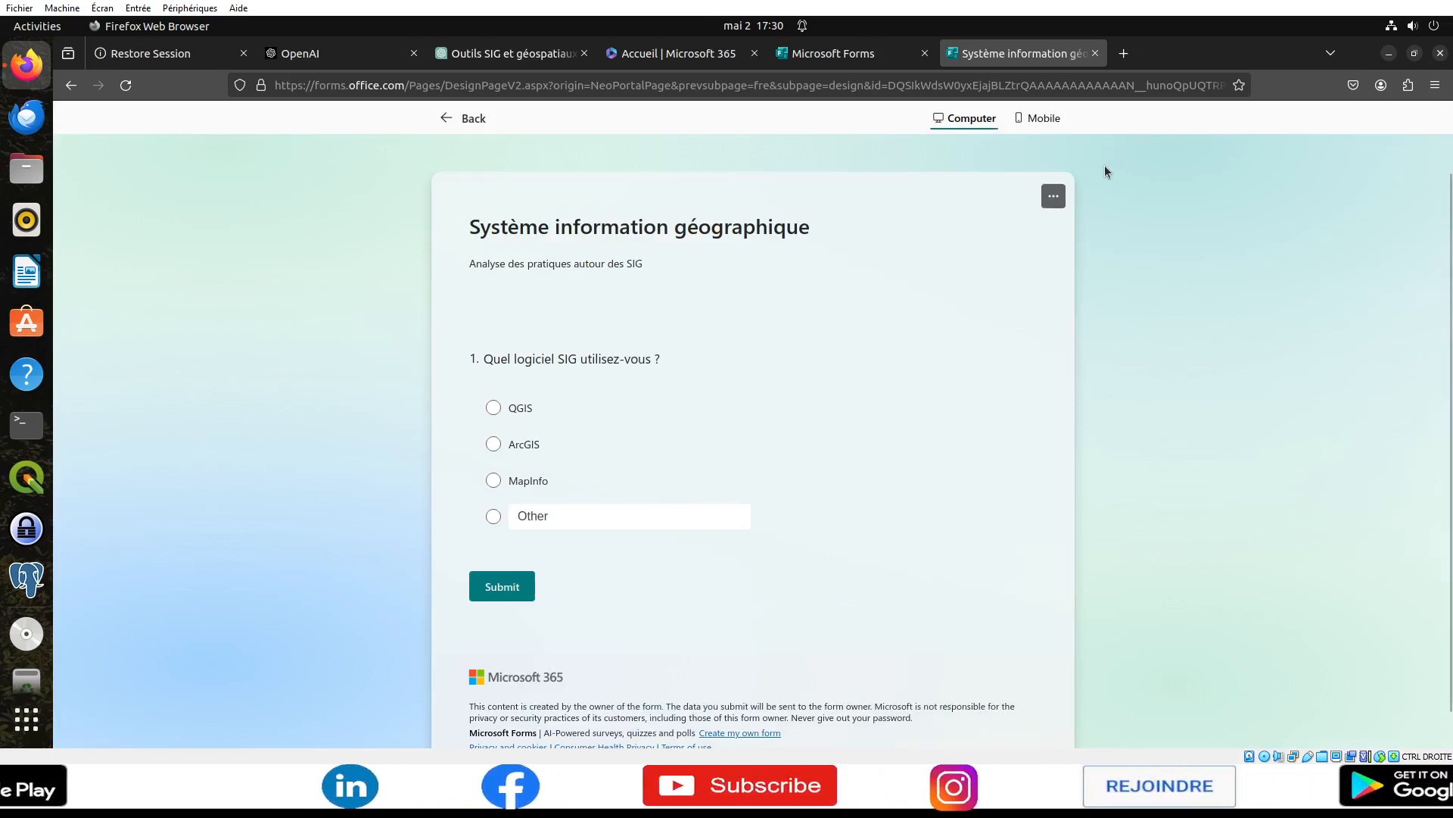
{"action": "left_click", "coordinate": [521, 408]}
{"action": "left_click", "coordinate": [530, 447]}
{"action": "left_click", "coordinate": [528, 480]}
{"action": "left_click", "coordinate": [525, 453]}
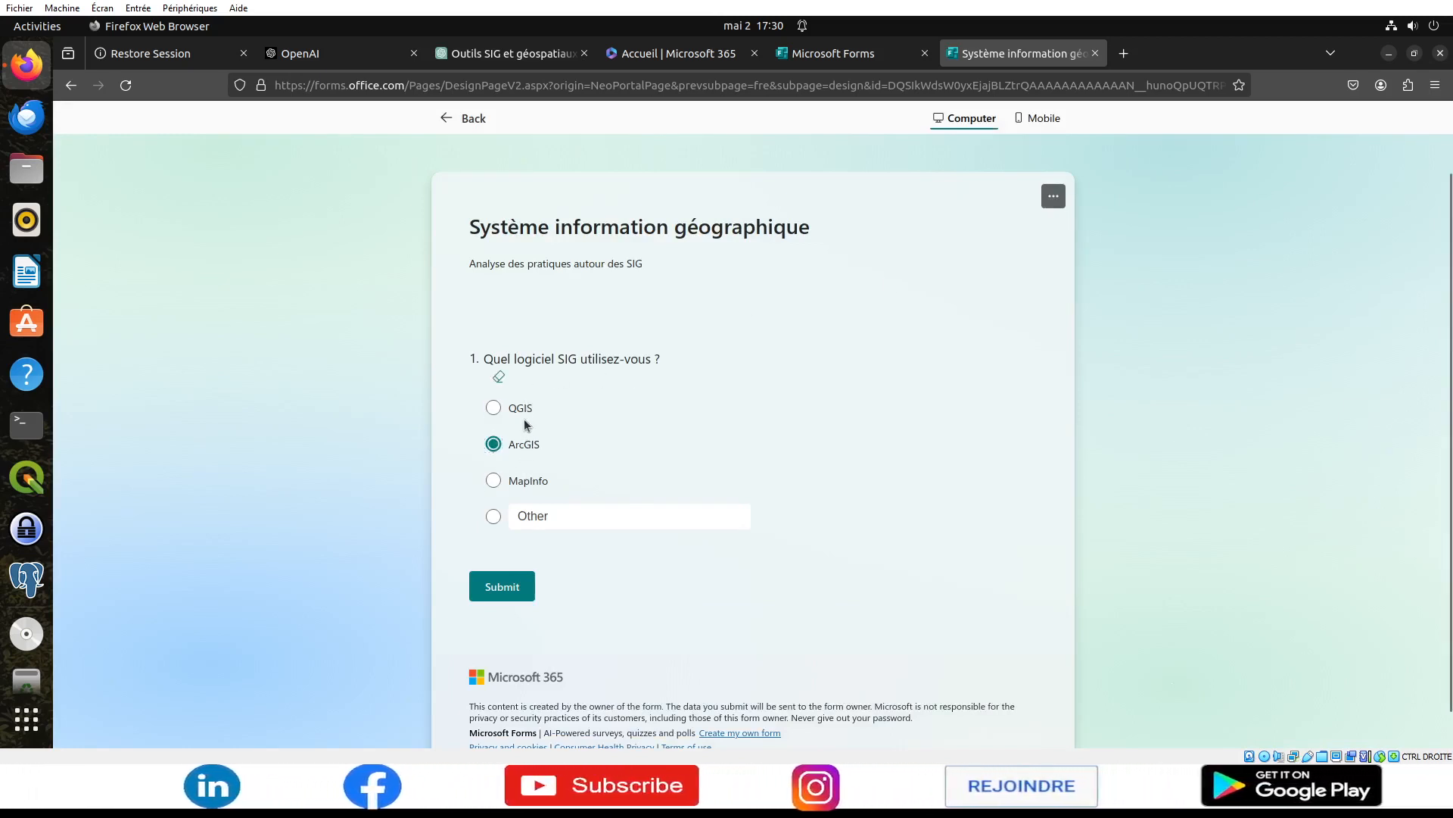
- Test the QGIS and MapInfo answers in the preview, look at its extra options and return to form editing
{"action": "left_click", "coordinate": [522, 413]}
{"action": "left_click", "coordinate": [529, 479]}
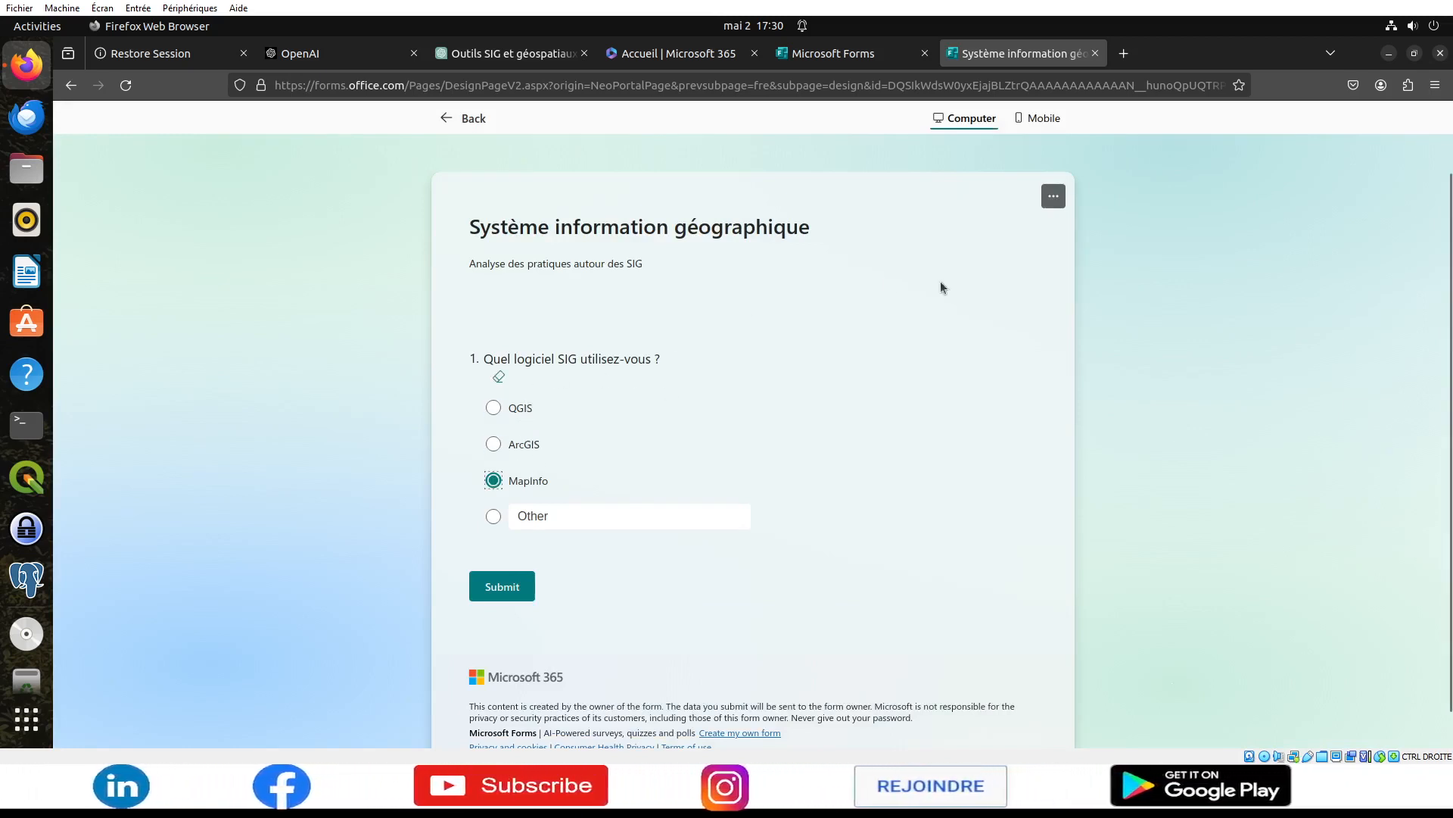
{"action": "left_click", "coordinate": [1062, 199]}
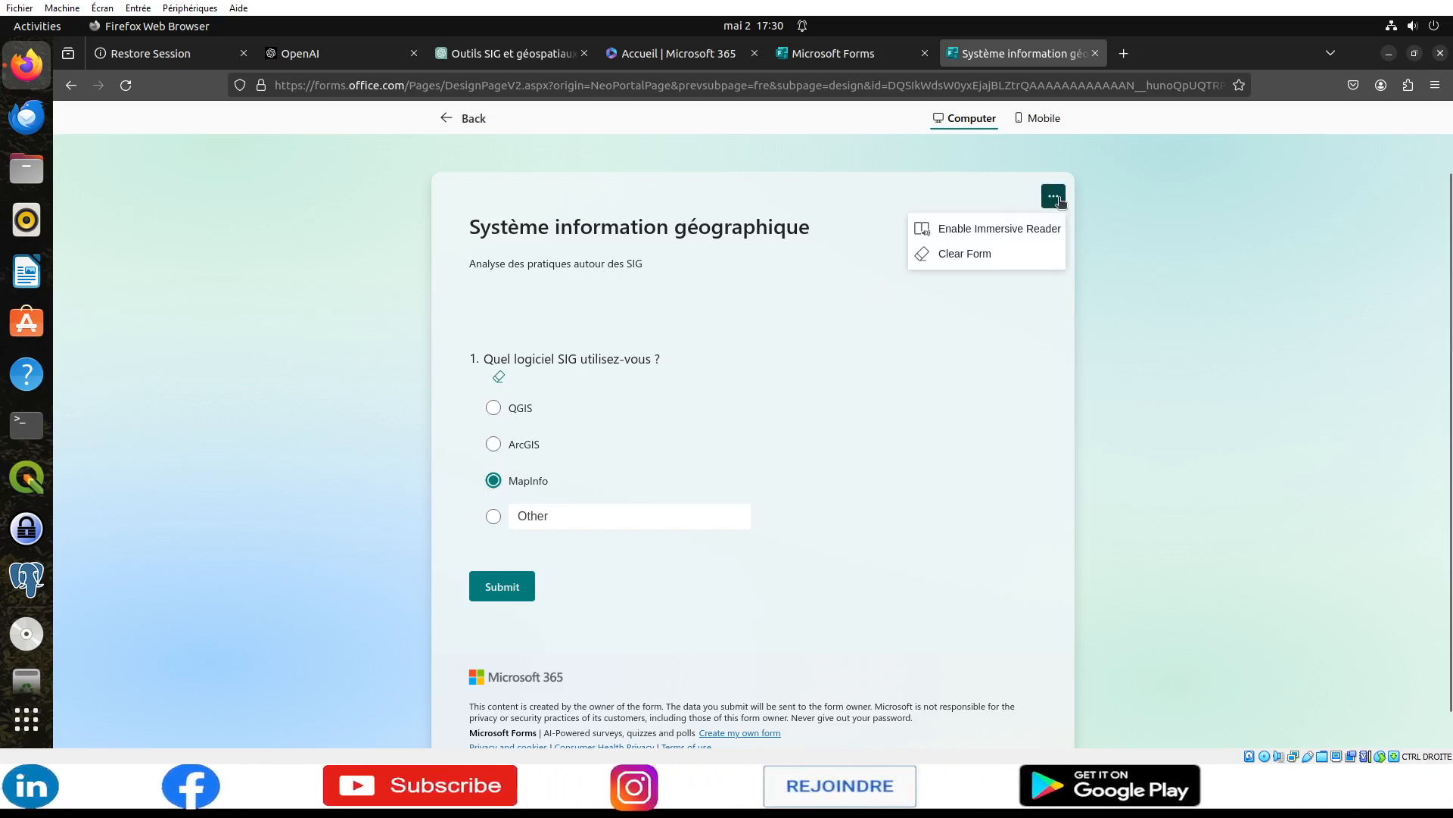
{"action": "left_click", "coordinate": [467, 118]}
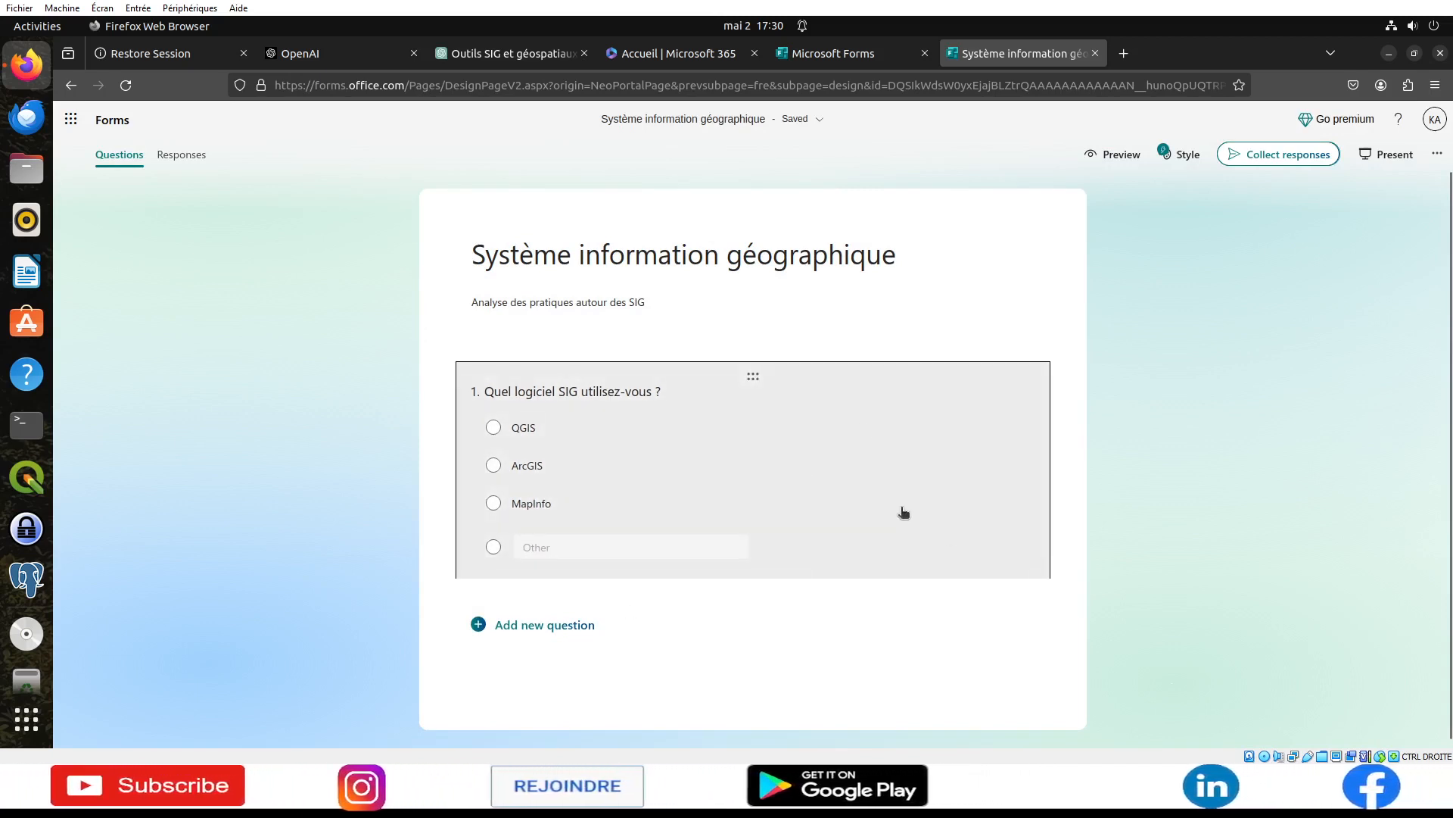
- Turn on shuffling of the answer options for the SIG software question
{"action": "left_click", "coordinate": [901, 510]}
{"action": "left_click", "coordinate": [1036, 663]}
{"action": "left_click", "coordinate": [1049, 541]}
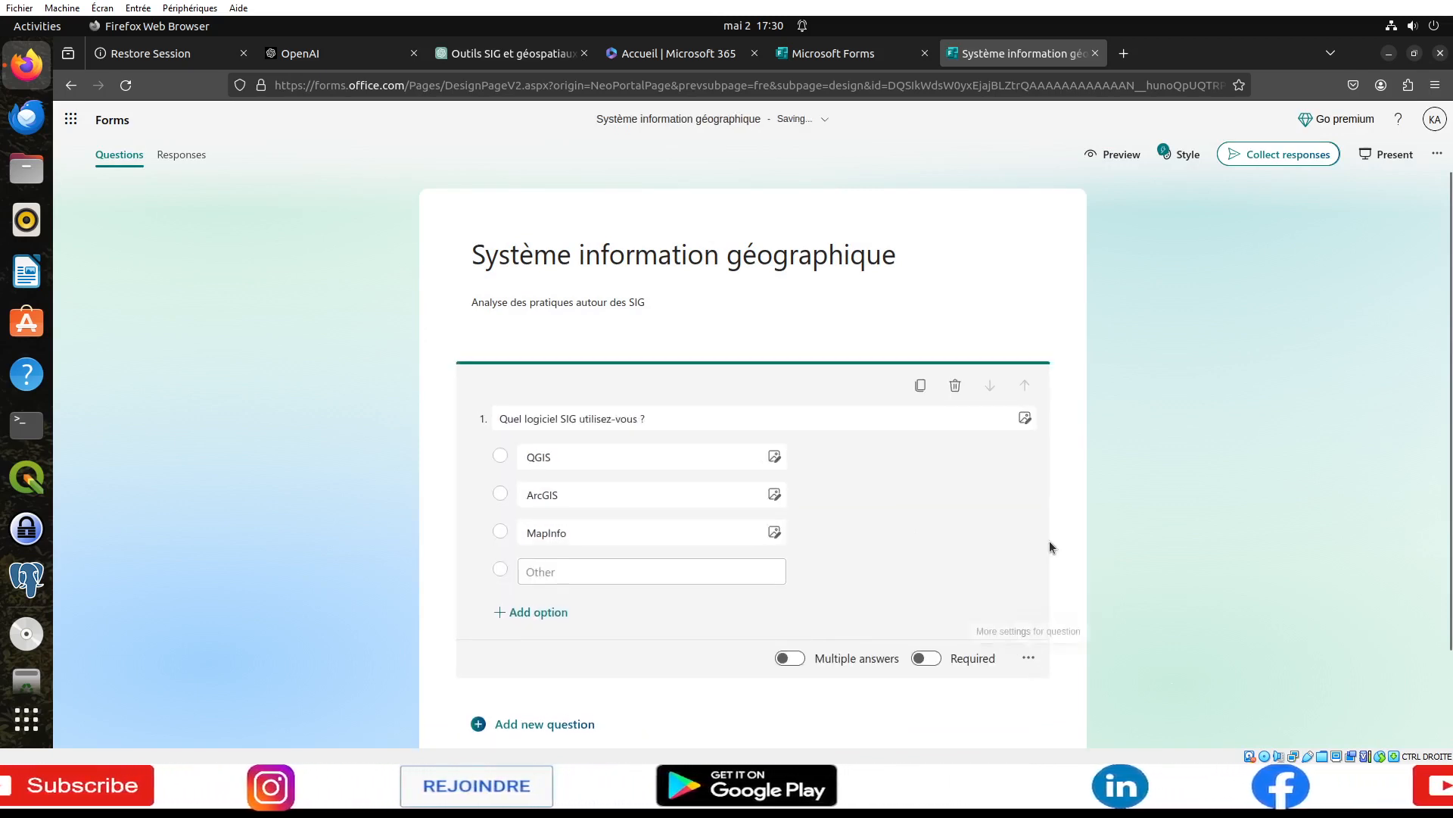
{"action": "left_click", "coordinate": [1034, 661]}
{"action": "left_click", "coordinate": [1052, 481]}
- Look at the image sources available for illustrating the QGIS answer option, and return to the question
{"action": "left_click", "coordinate": [534, 429]}
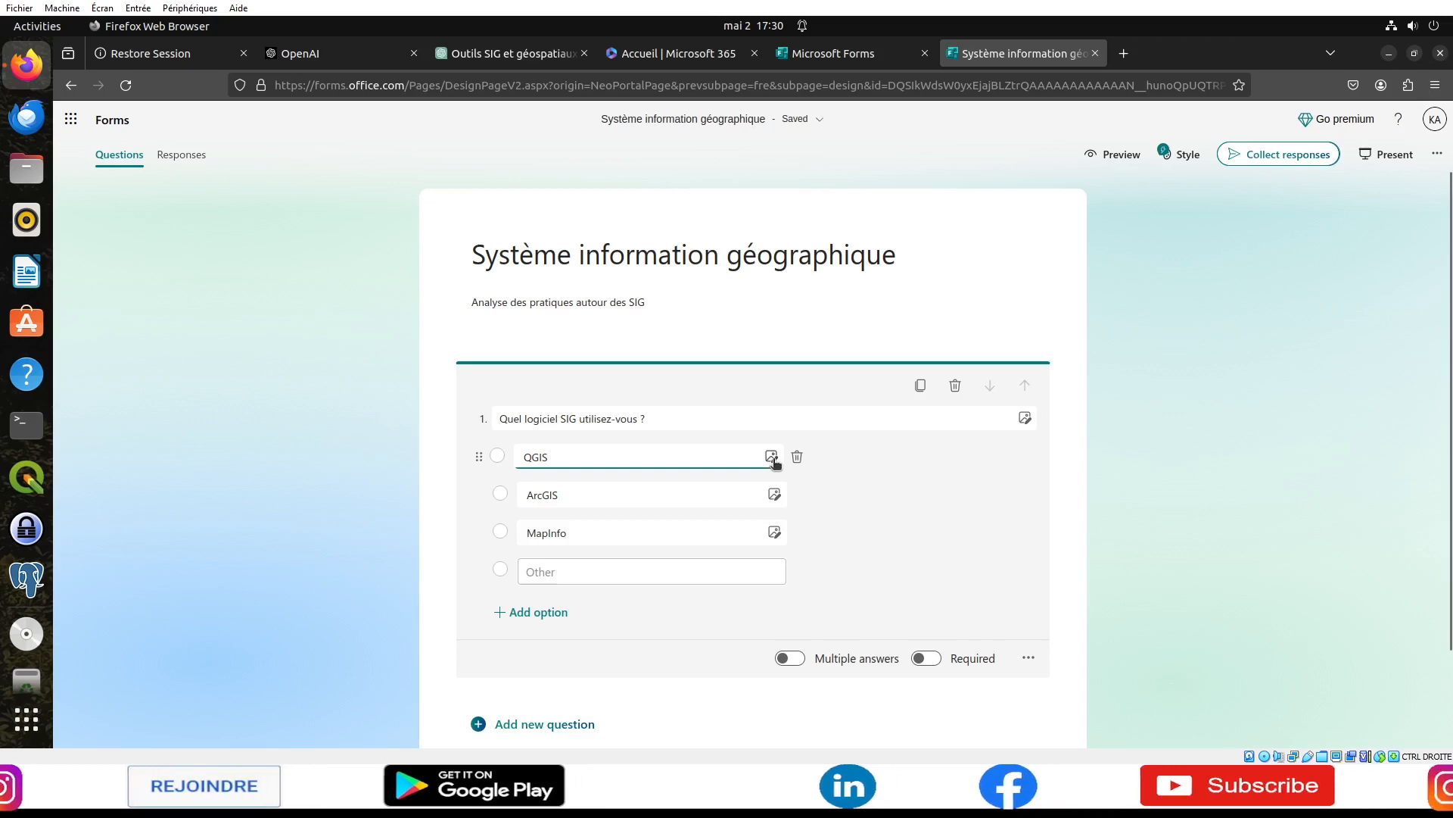
{"action": "left_click", "coordinate": [771, 458]}
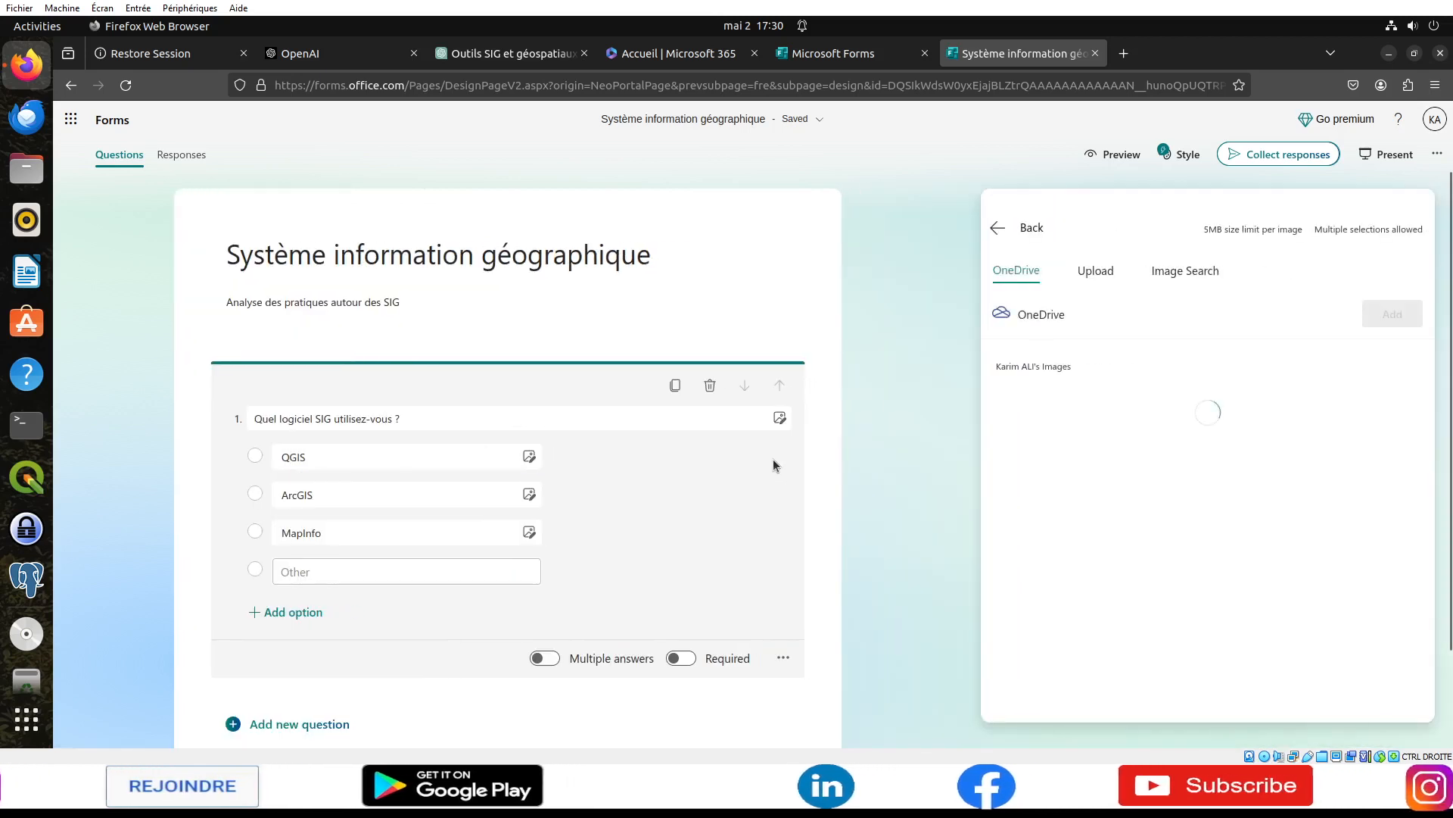
{"action": "left_click", "coordinate": [997, 226]}
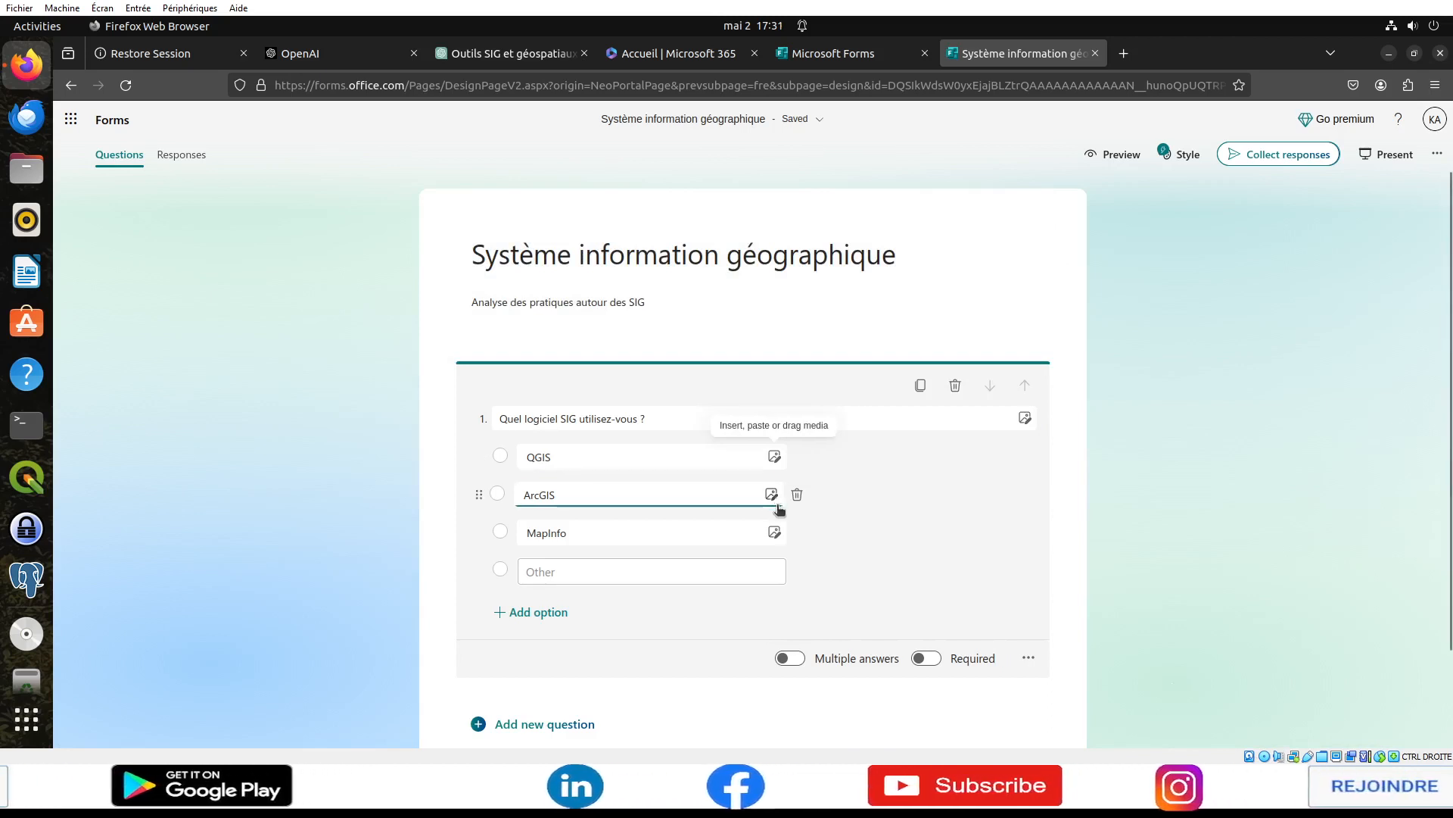
- Preview the form to check the order of the SIG software answers, testing each choice and ending on MapInfo
{"action": "left_click", "coordinate": [1115, 156]}
{"action": "left_click", "coordinate": [542, 408]}
{"action": "left_click", "coordinate": [522, 445]}
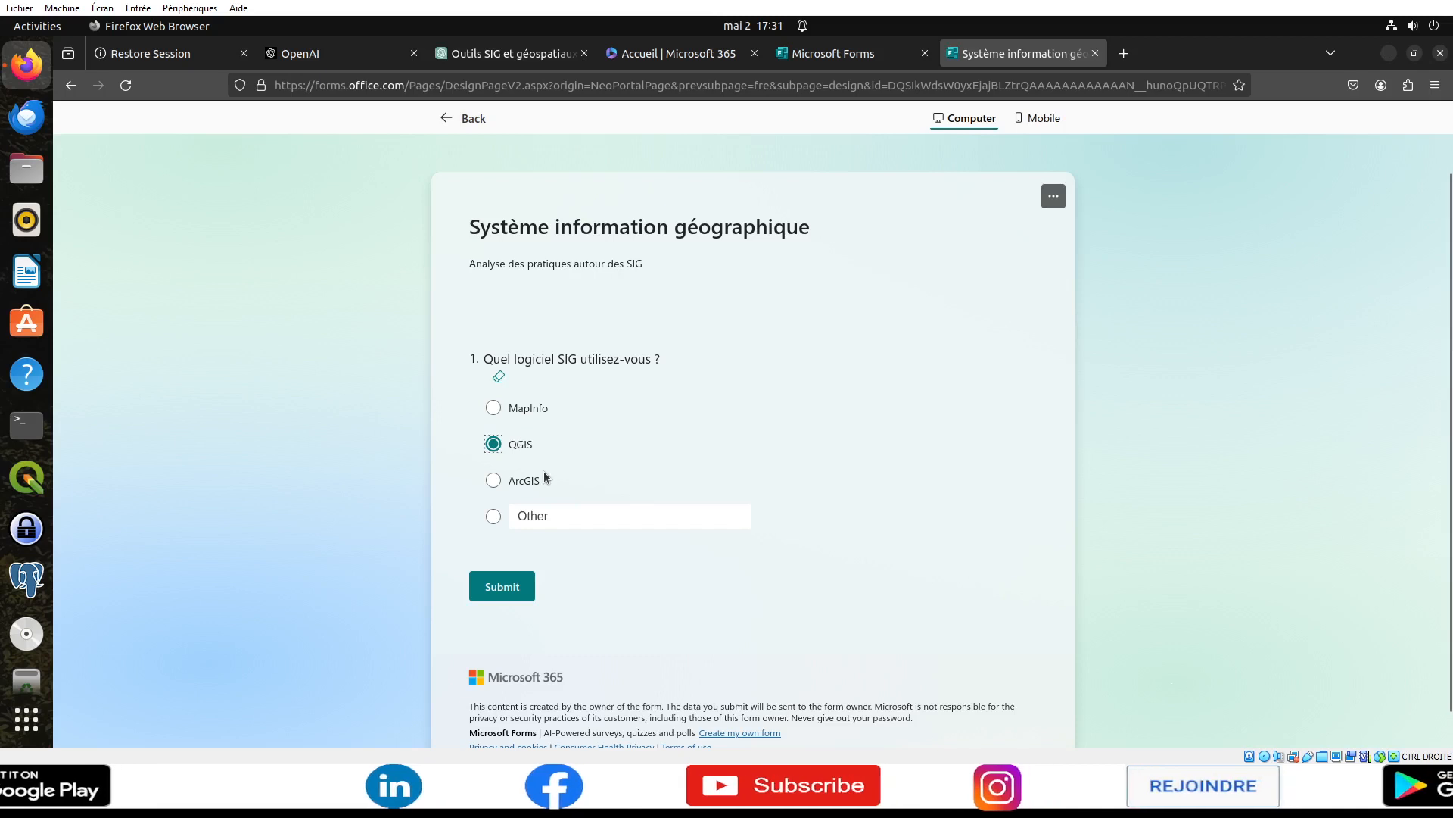
{"action": "left_click", "coordinate": [539, 480]}
{"action": "left_click", "coordinate": [522, 446]}
{"action": "left_click", "coordinate": [519, 409]}
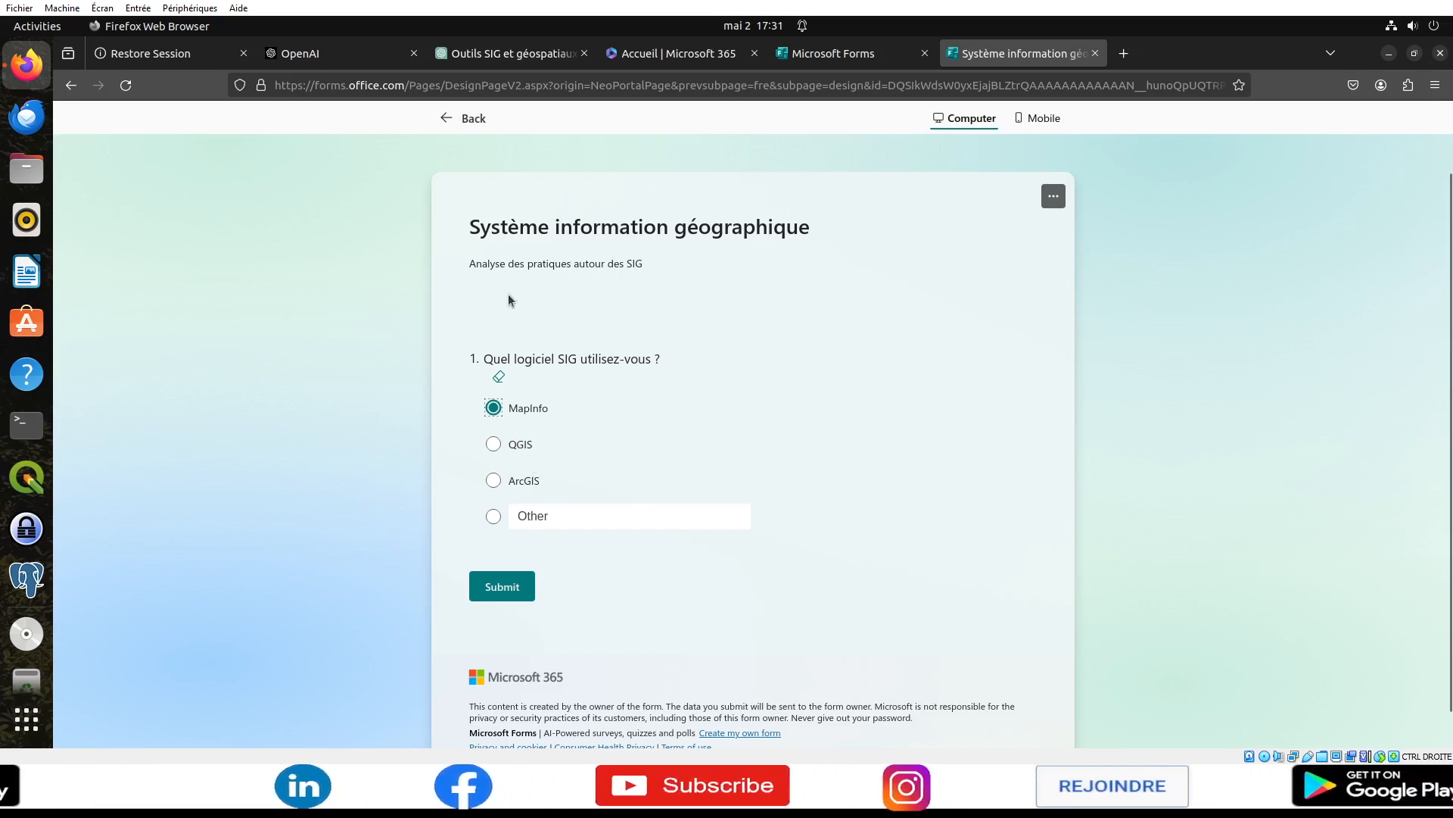
{"action": "left_click", "coordinate": [468, 119]}
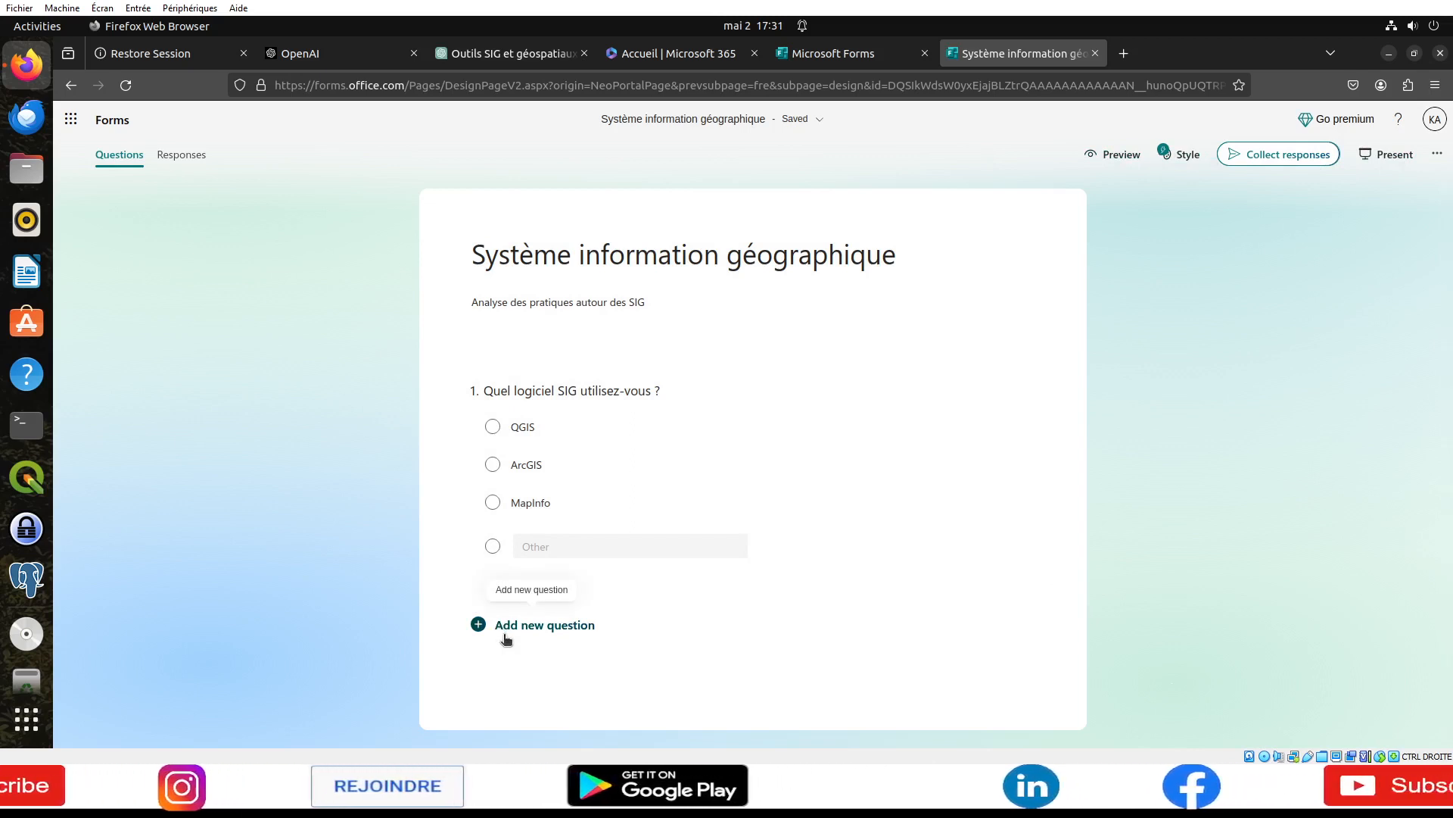
- Check the form's collected responses, and submit a test response choosing QGIS from the preview
{"action": "left_click", "coordinate": [182, 154]}
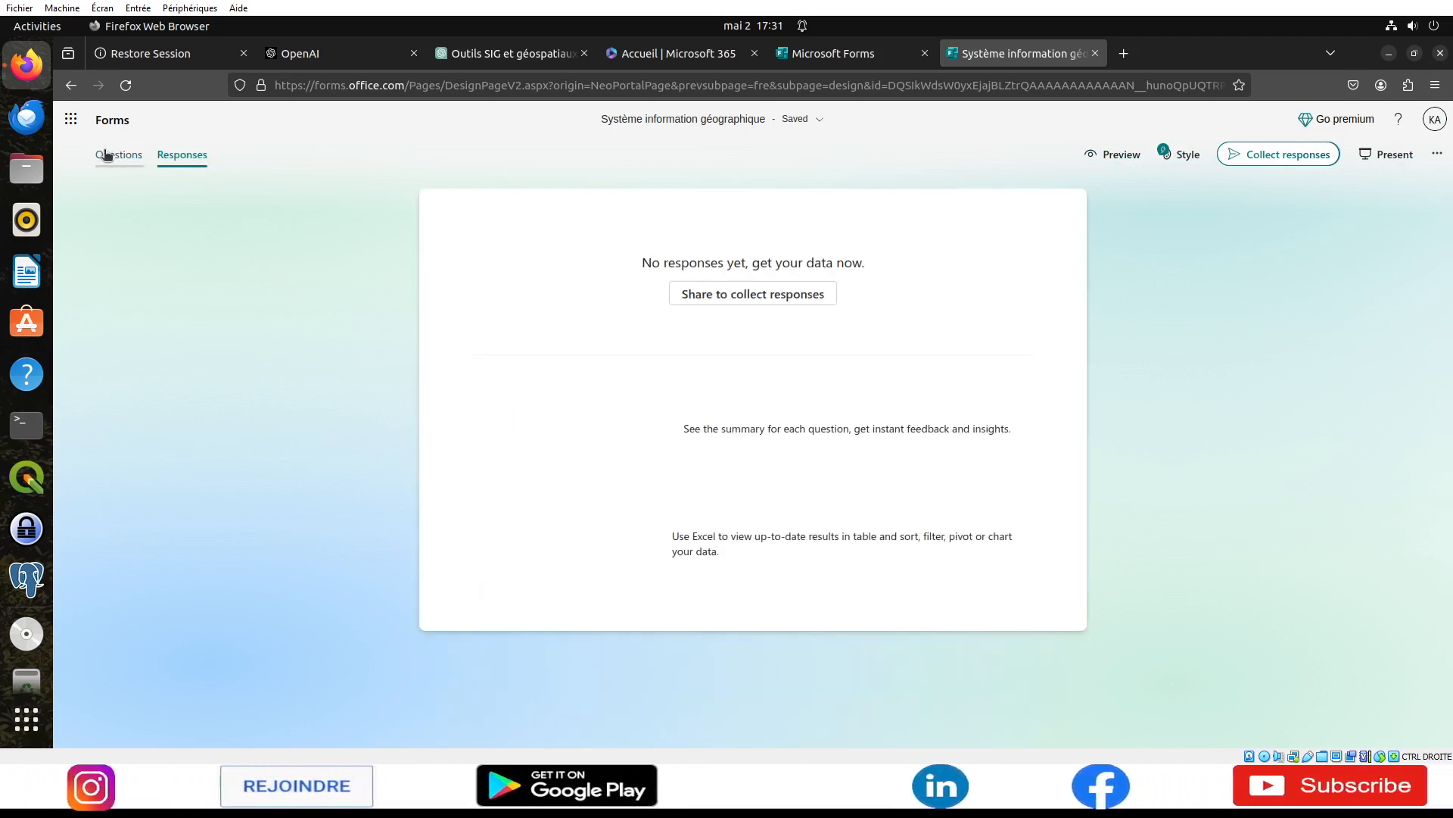
{"action": "left_click", "coordinate": [107, 155]}
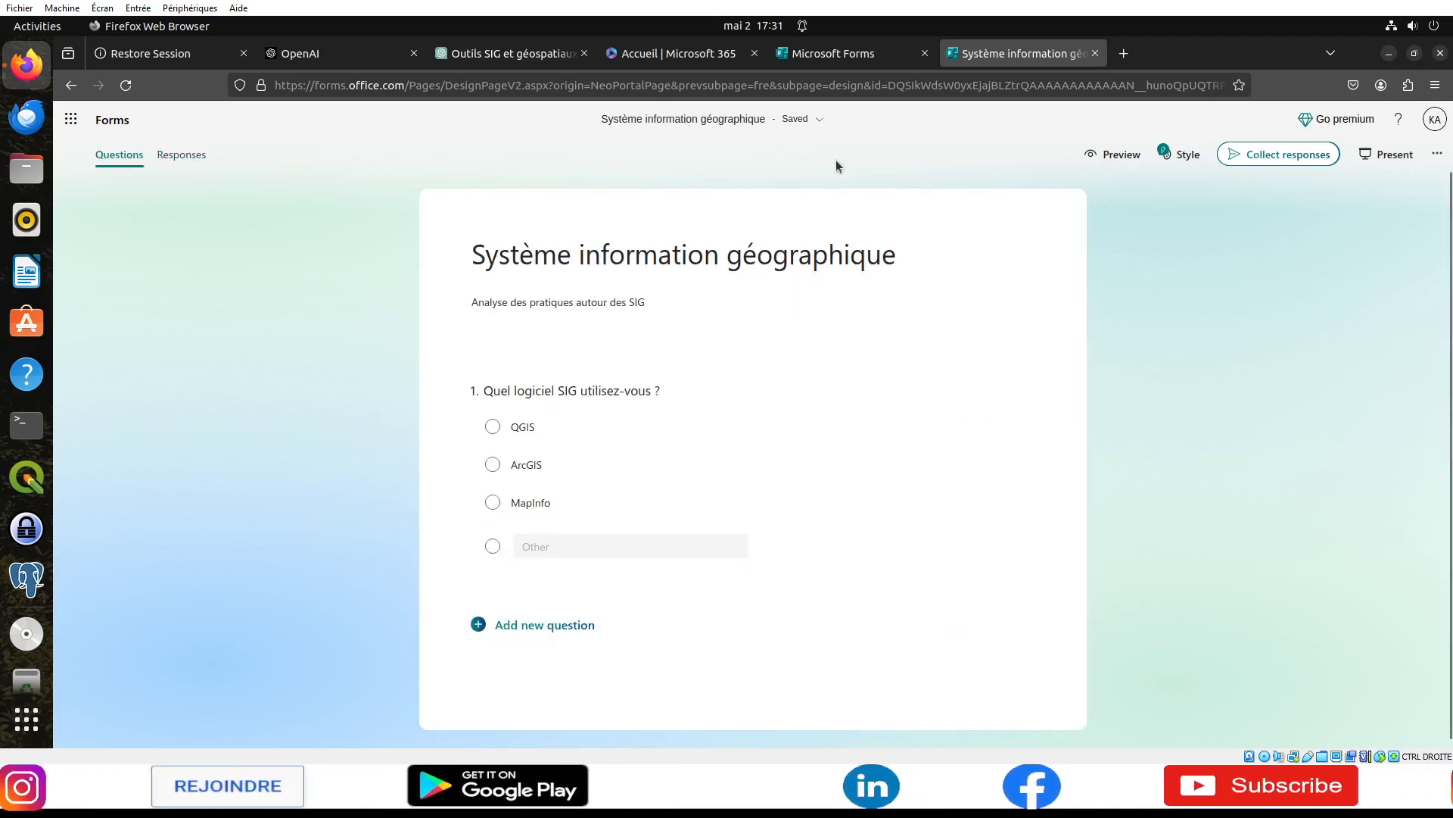
{"action": "left_click", "coordinate": [1116, 156]}
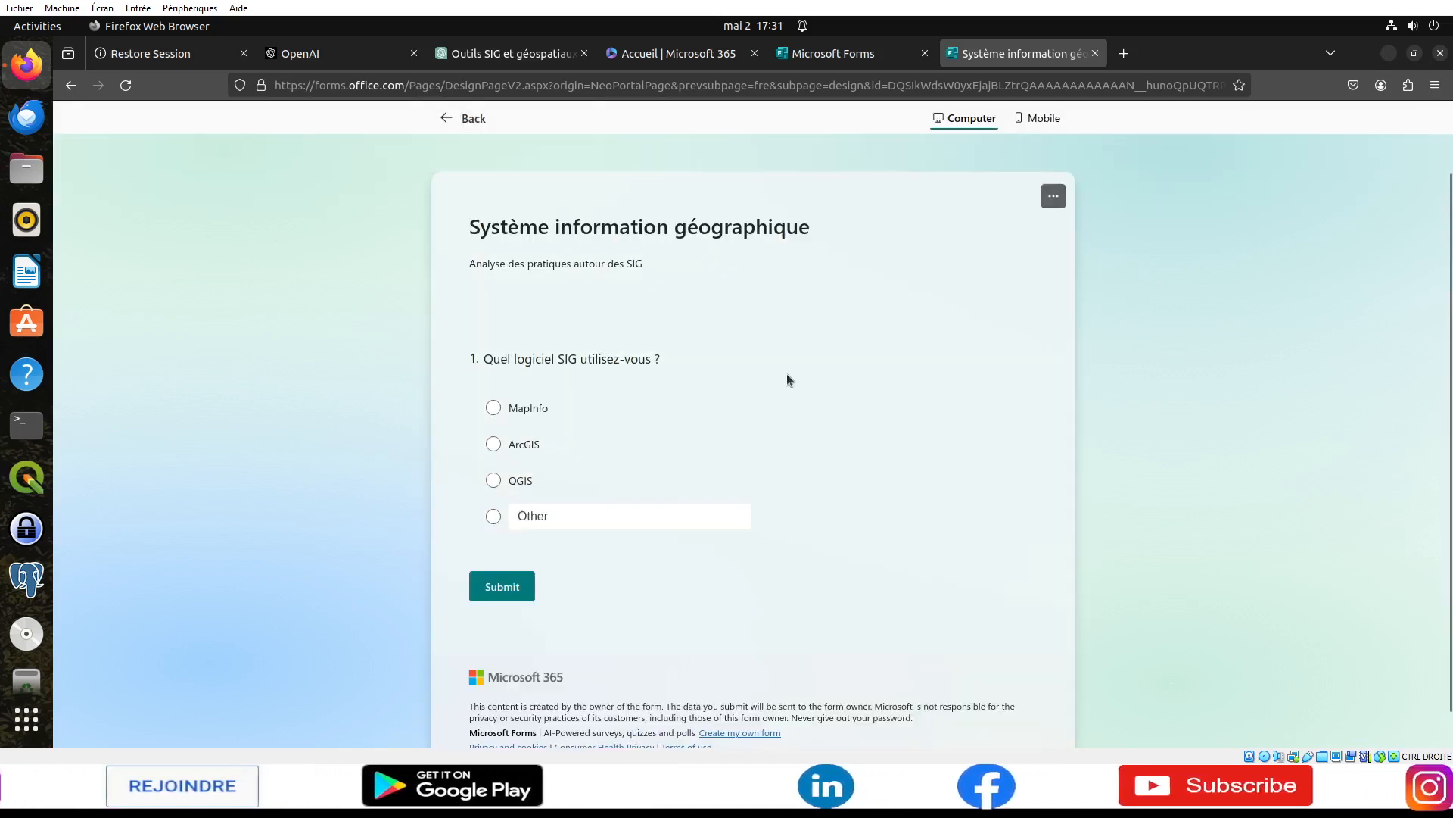
{"action": "left_click", "coordinate": [532, 481]}
{"action": "left_click", "coordinate": [522, 588]}
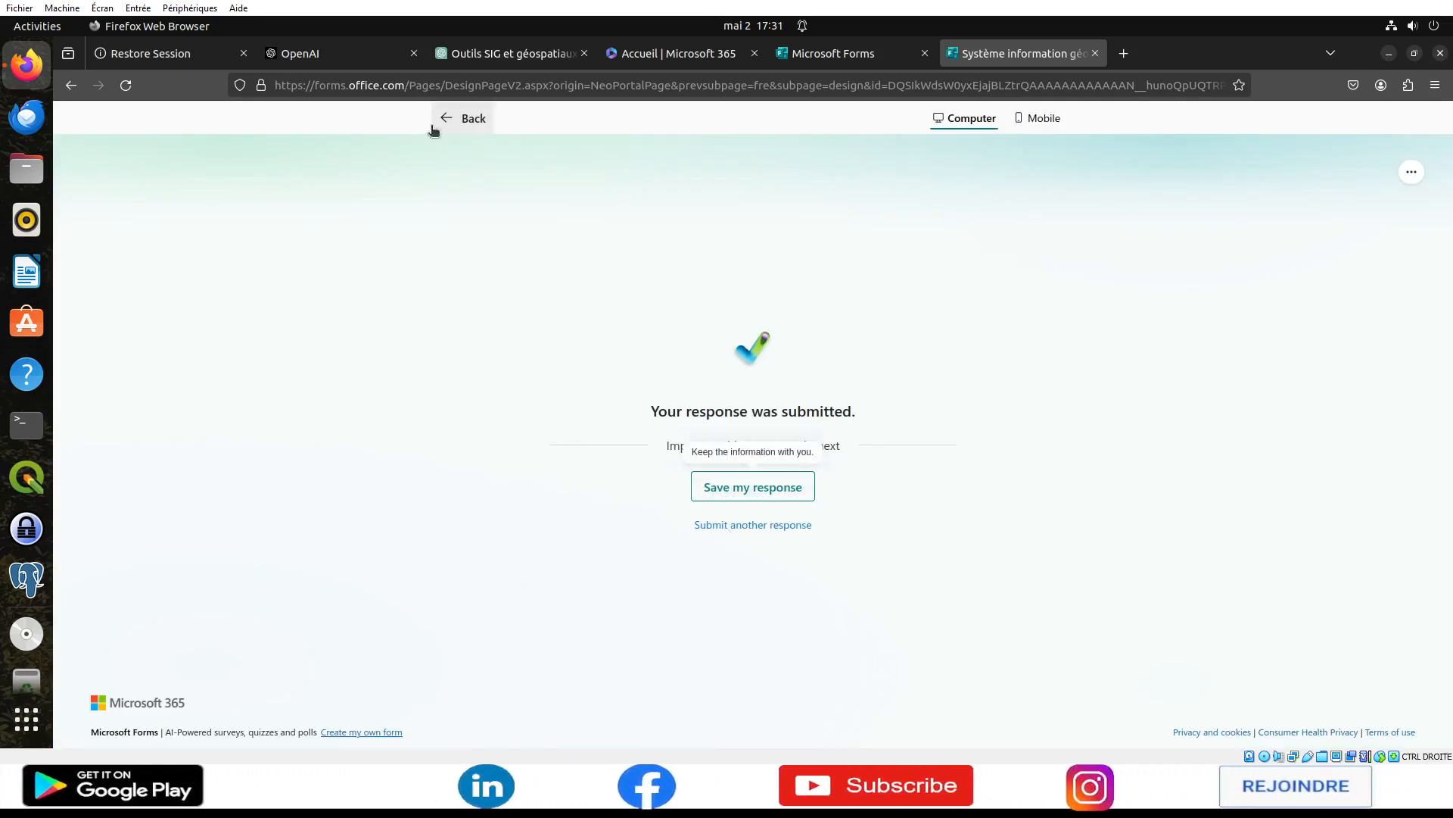
{"action": "left_click", "coordinate": [456, 120]}
- Review the results summary of the form's responses and its extra options, and return to the questions
{"action": "left_click", "coordinate": [198, 156]}
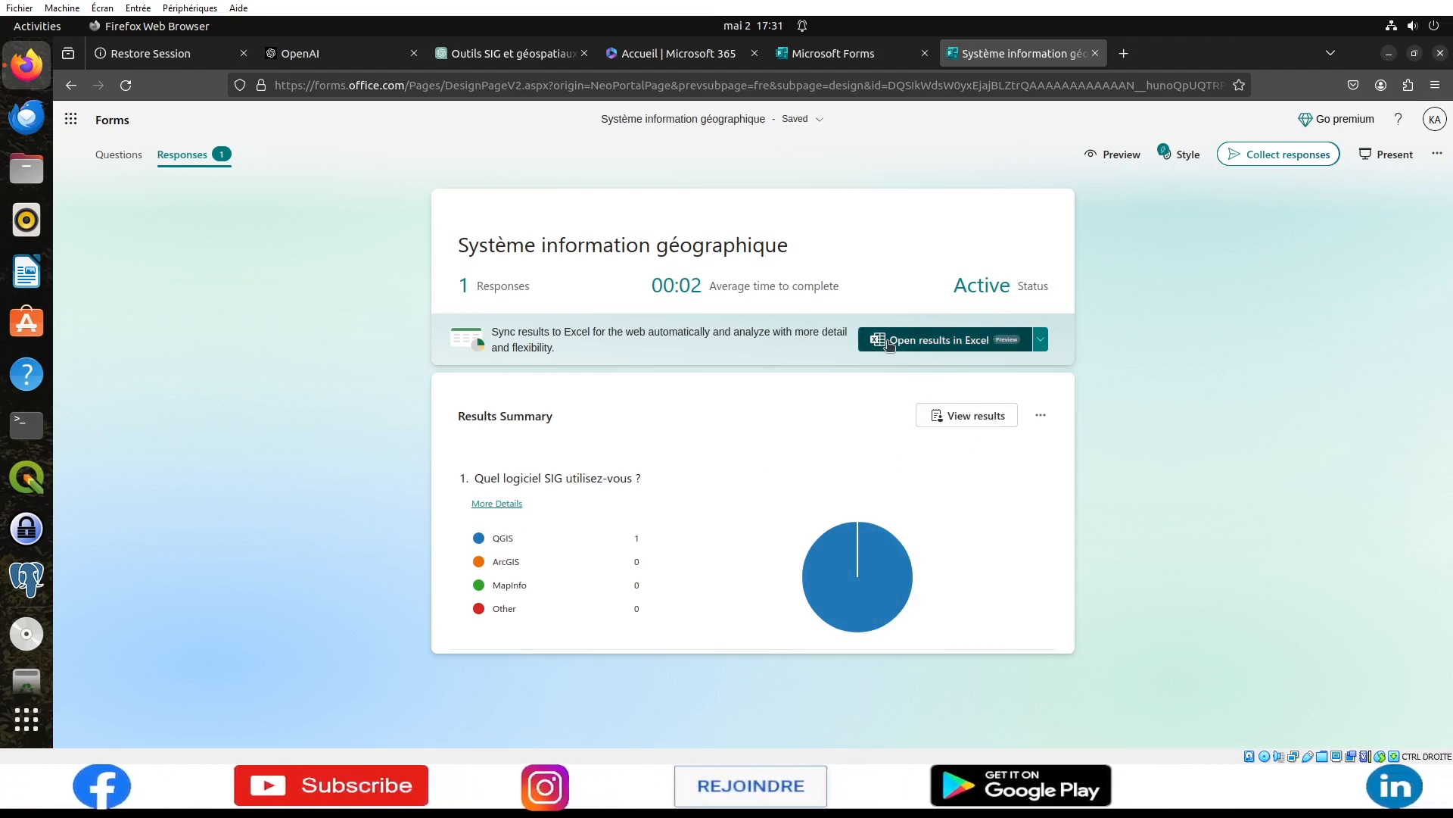
{"action": "left_click", "coordinate": [1043, 415]}
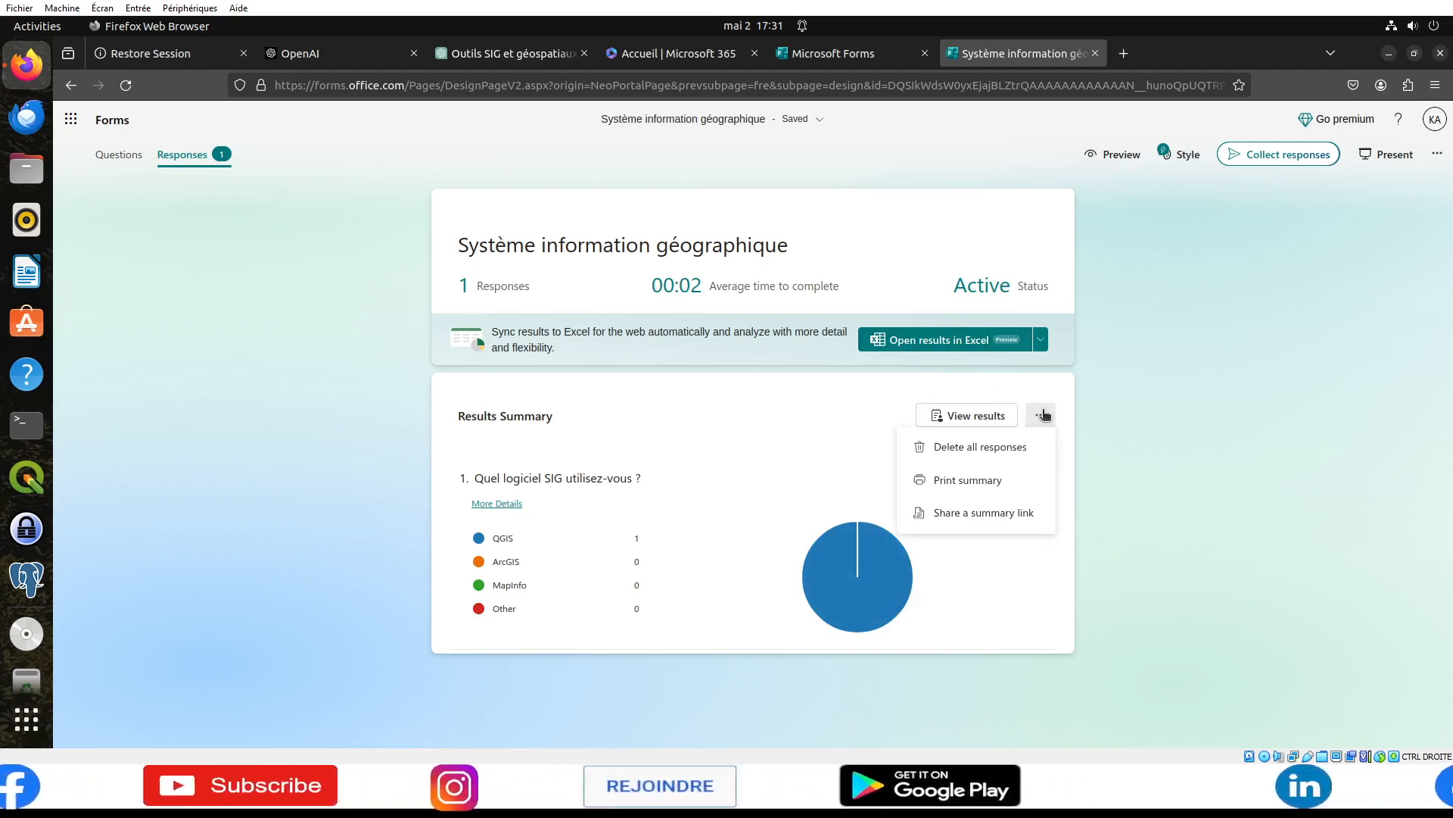
{"action": "left_click", "coordinate": [1042, 415]}
{"action": "left_click", "coordinate": [130, 154]}
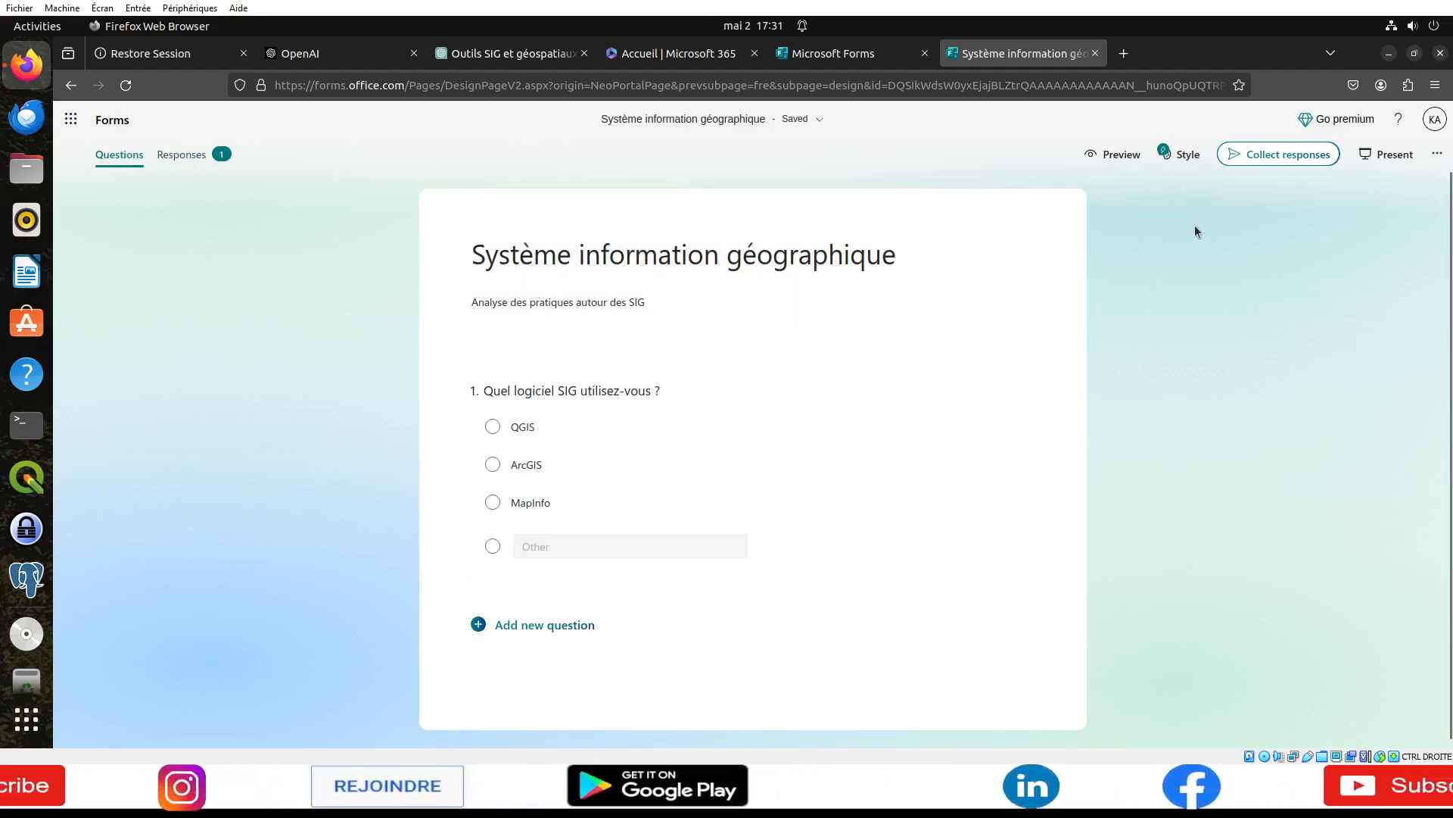
- Examine the form's additional options, the options offered in its preview, and the form's title and save status
{"action": "left_click", "coordinate": [1436, 154]}
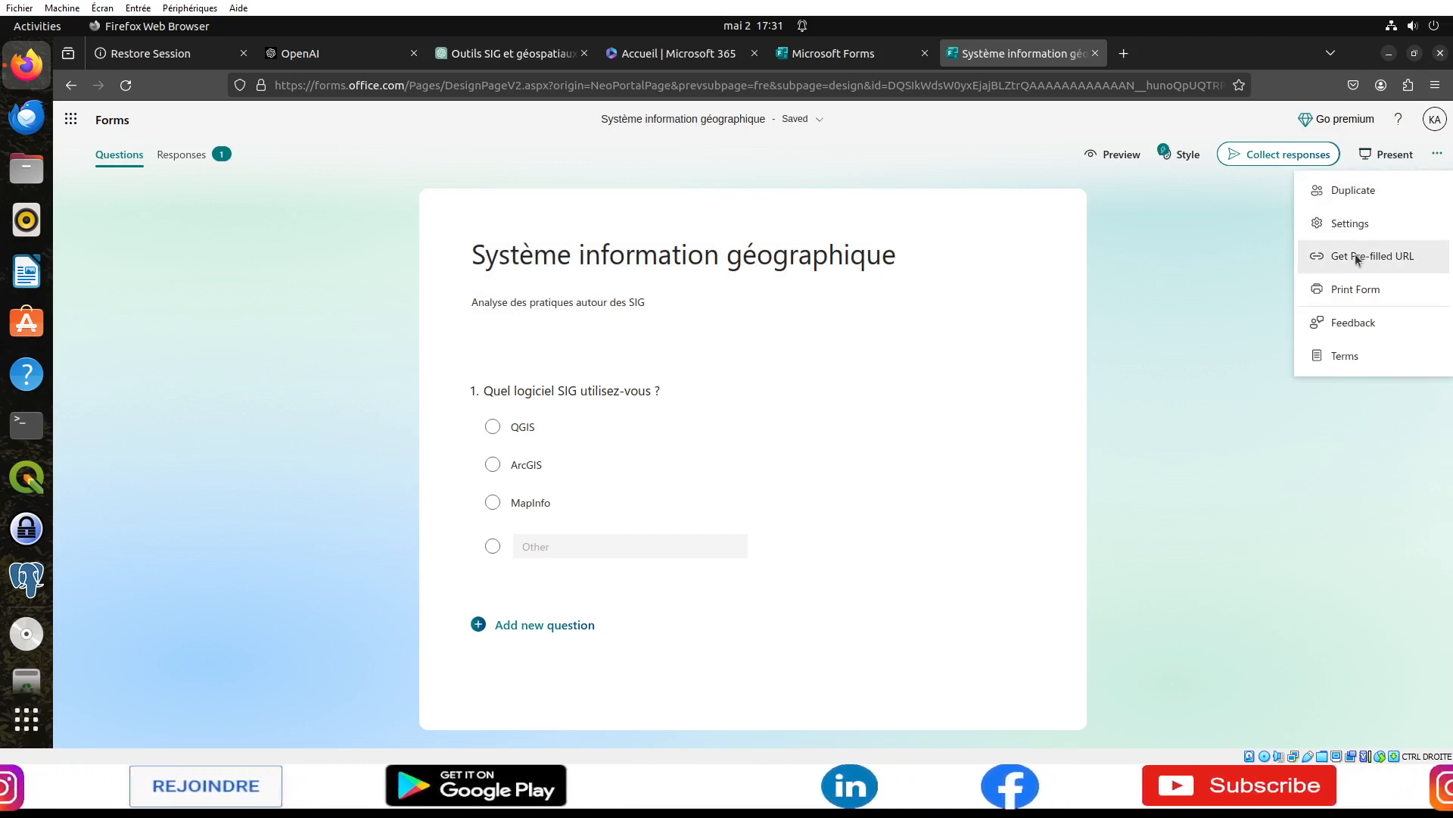
{"action": "left_click", "coordinate": [1111, 153]}
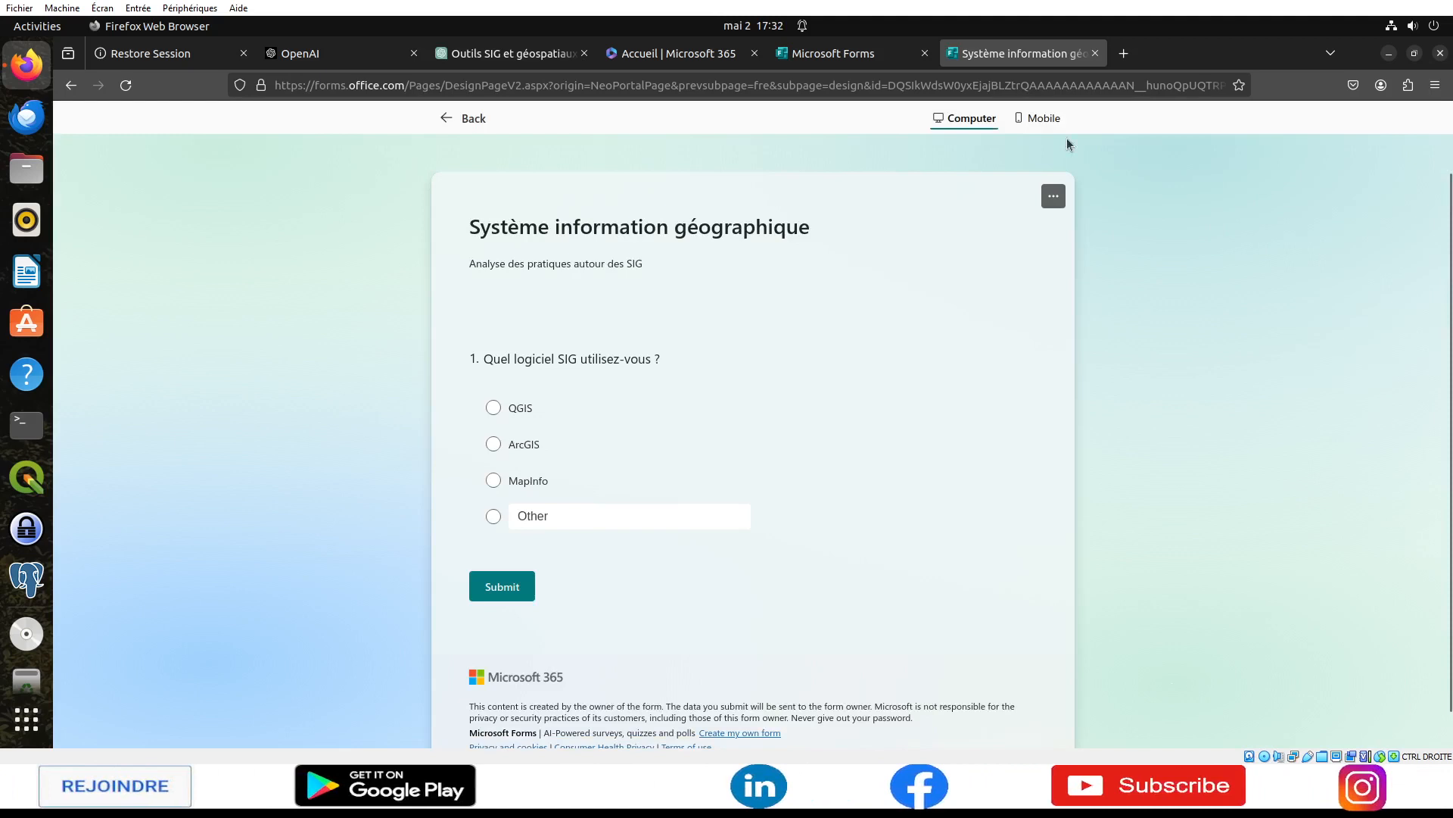
{"action": "left_click", "coordinate": [1053, 196]}
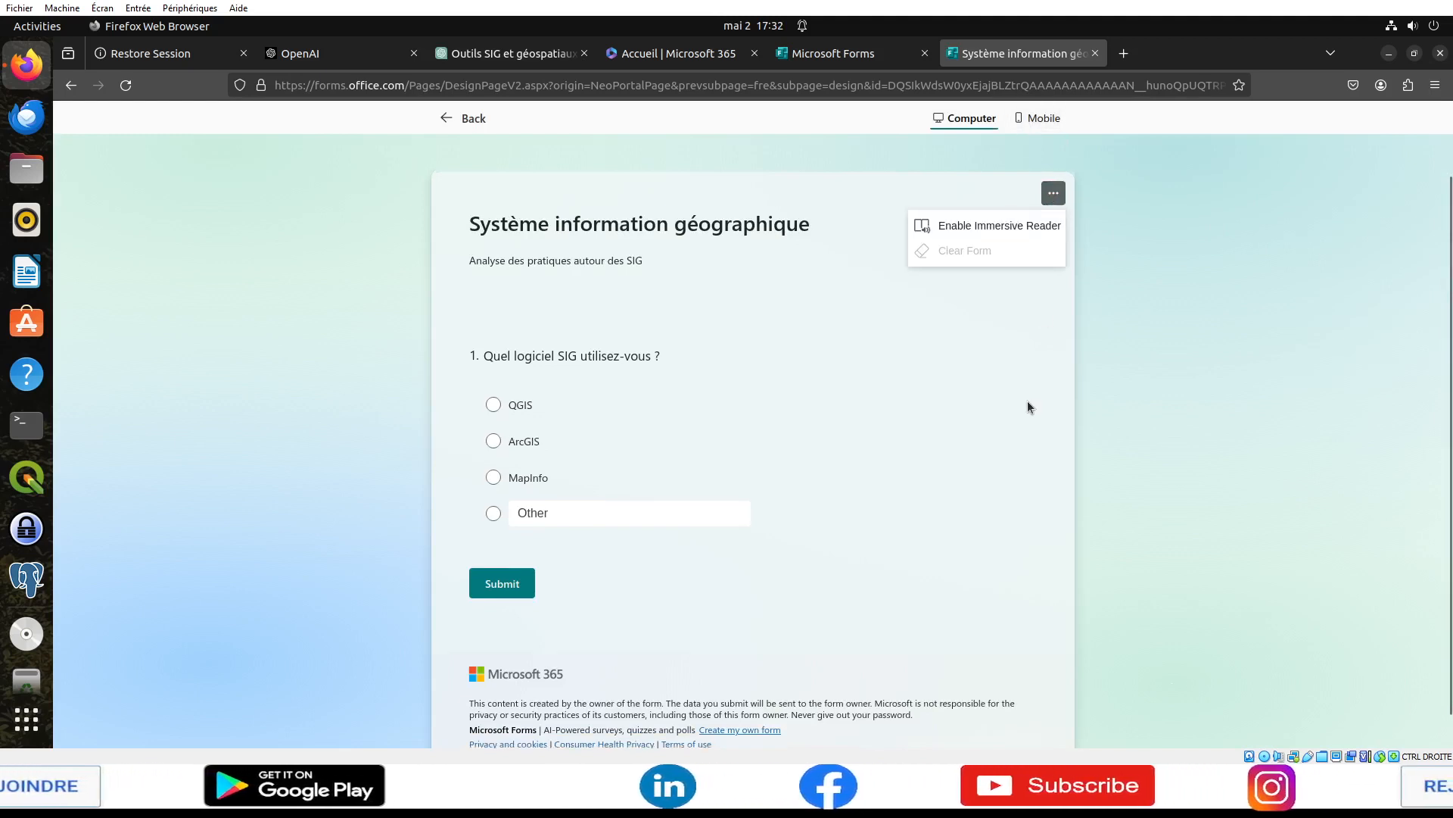
{"action": "left_click", "coordinate": [445, 116]}
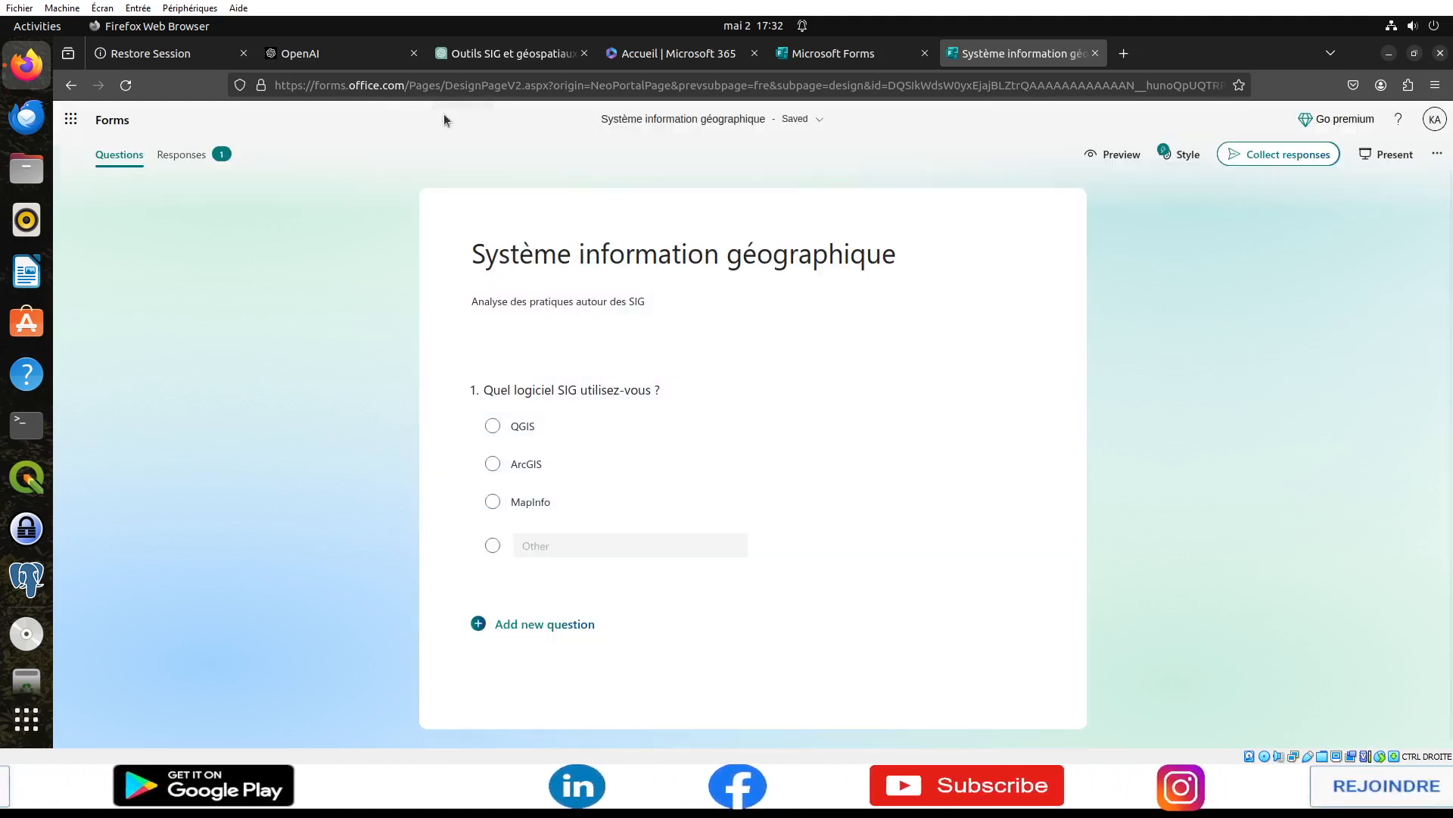
{"action": "left_click", "coordinate": [819, 128]}
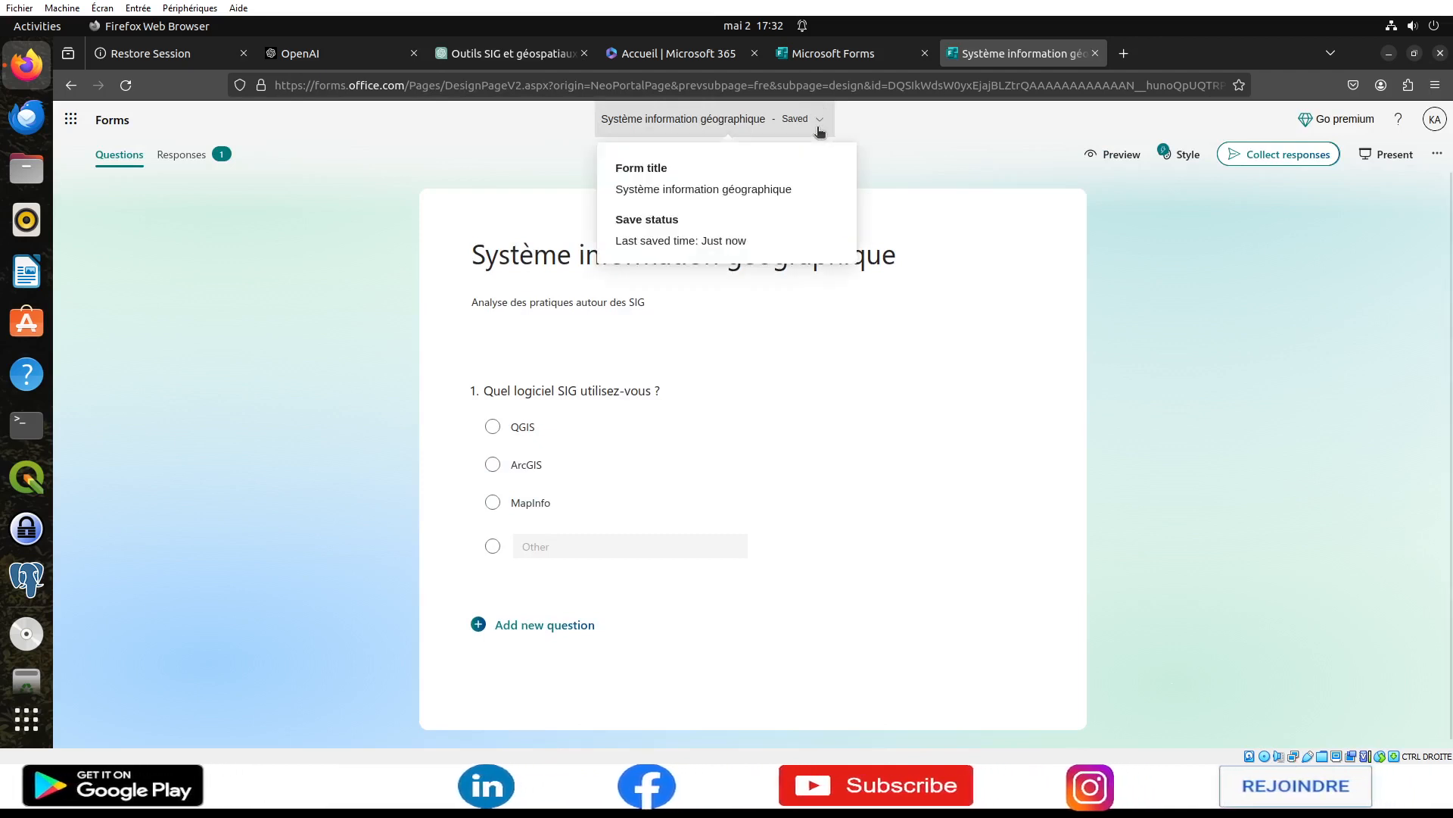
{"action": "left_click", "coordinate": [819, 128]}
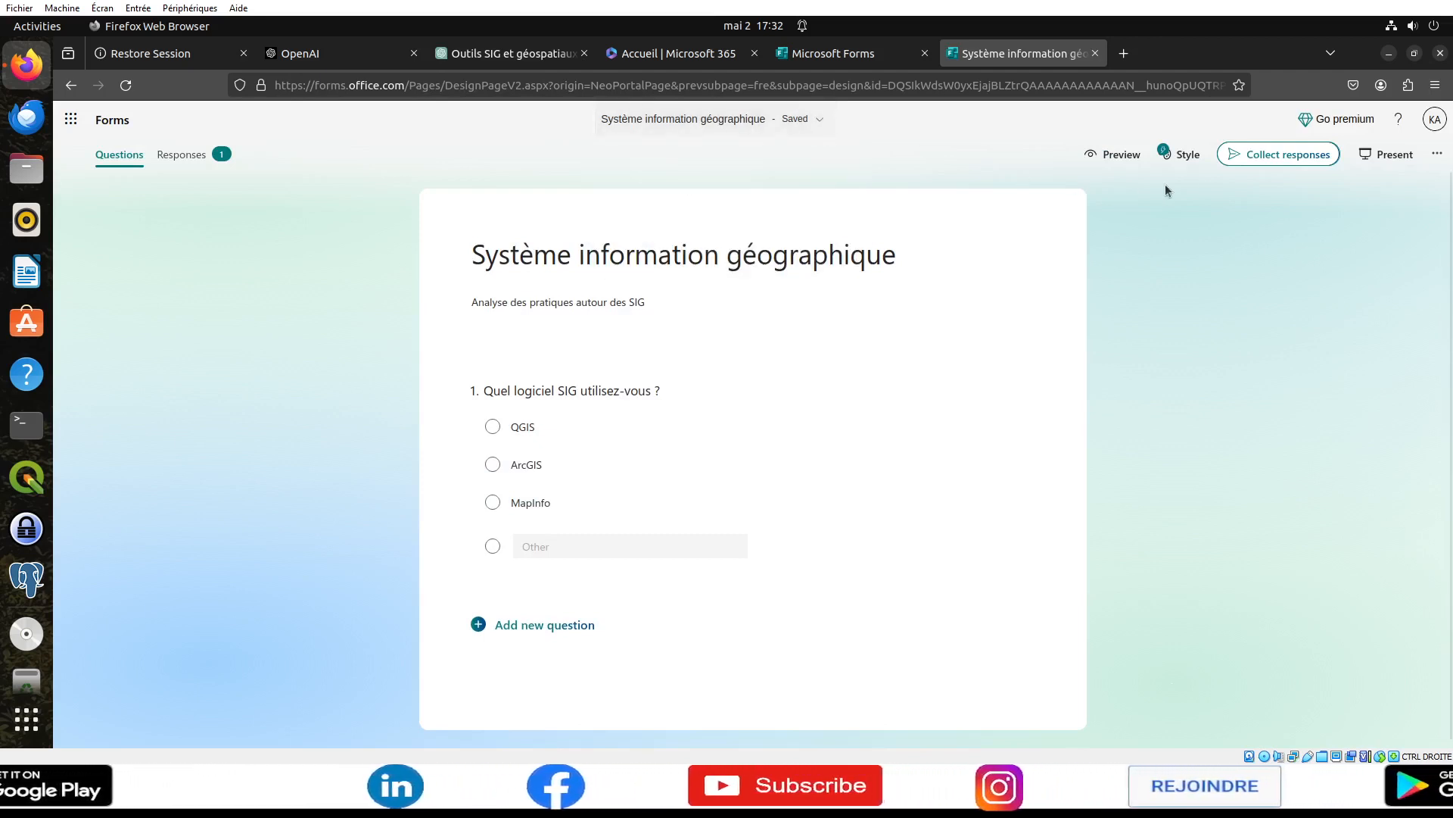
- Open the form's send and collect responses options, and try the shortened version of the response link
{"action": "left_click", "coordinate": [1318, 159]}
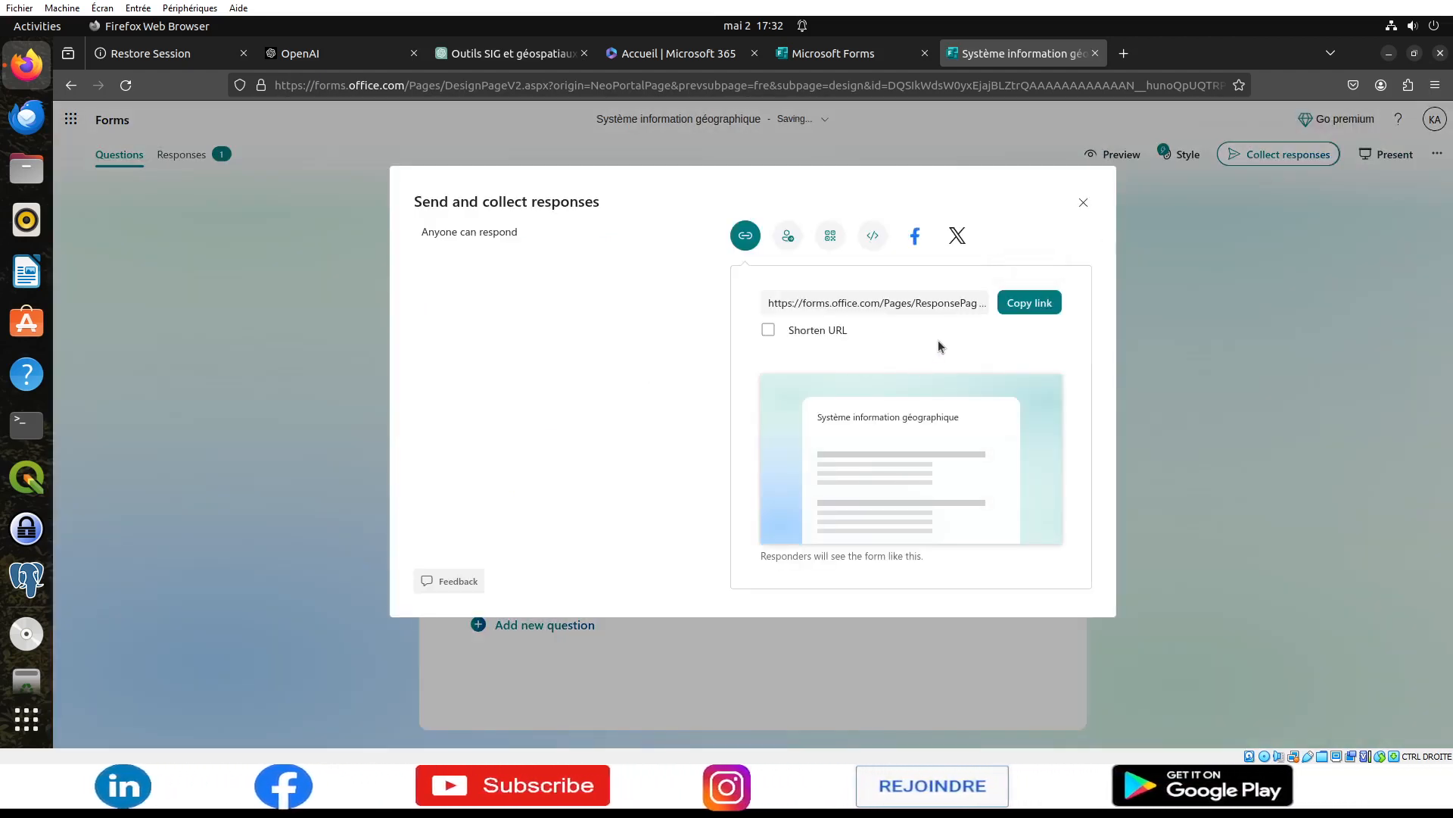
{"action": "left_click", "coordinate": [863, 300]}
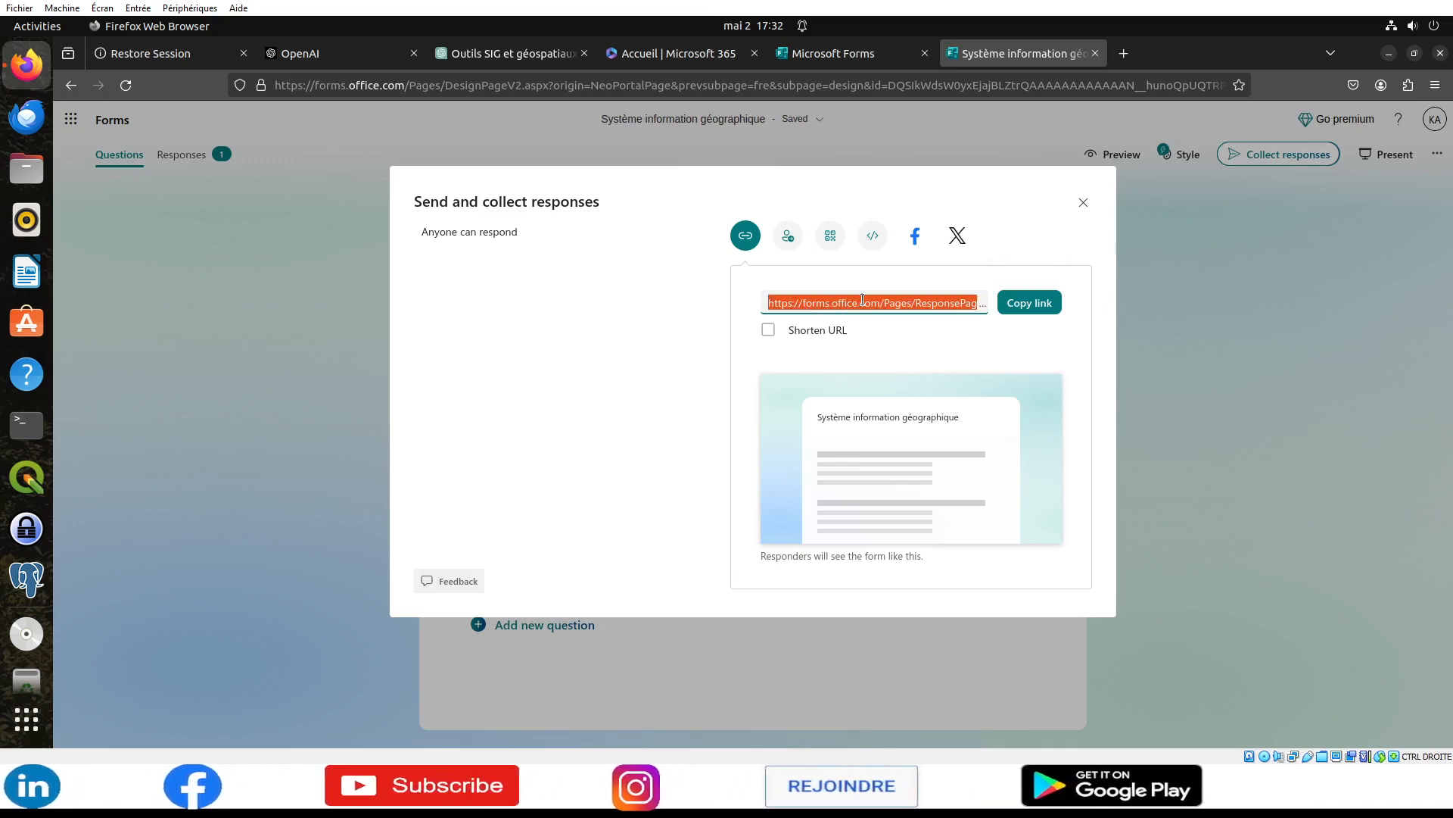
{"action": "left_click", "coordinate": [824, 331]}
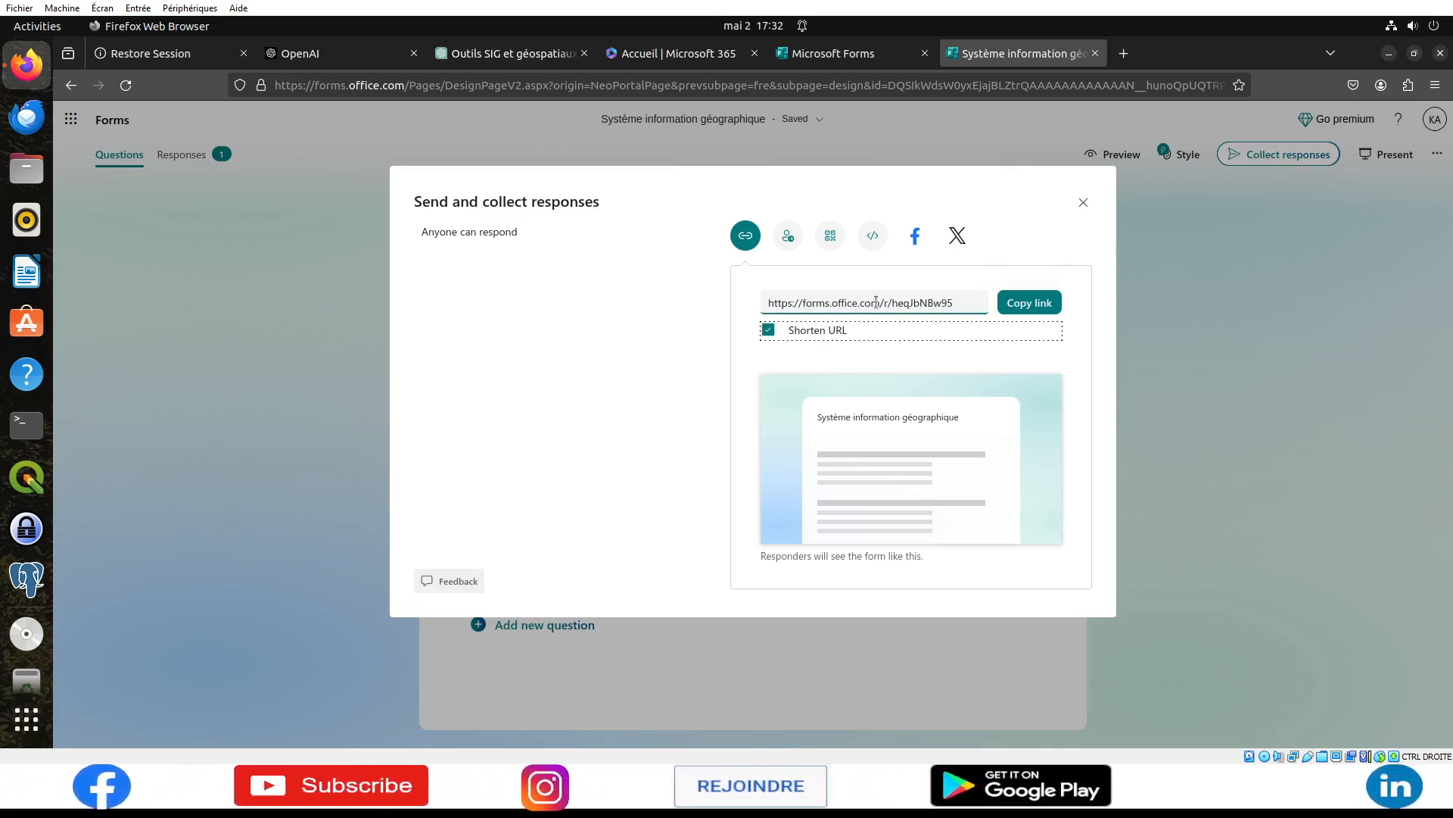
{"action": "left_click", "coordinate": [876, 302]}
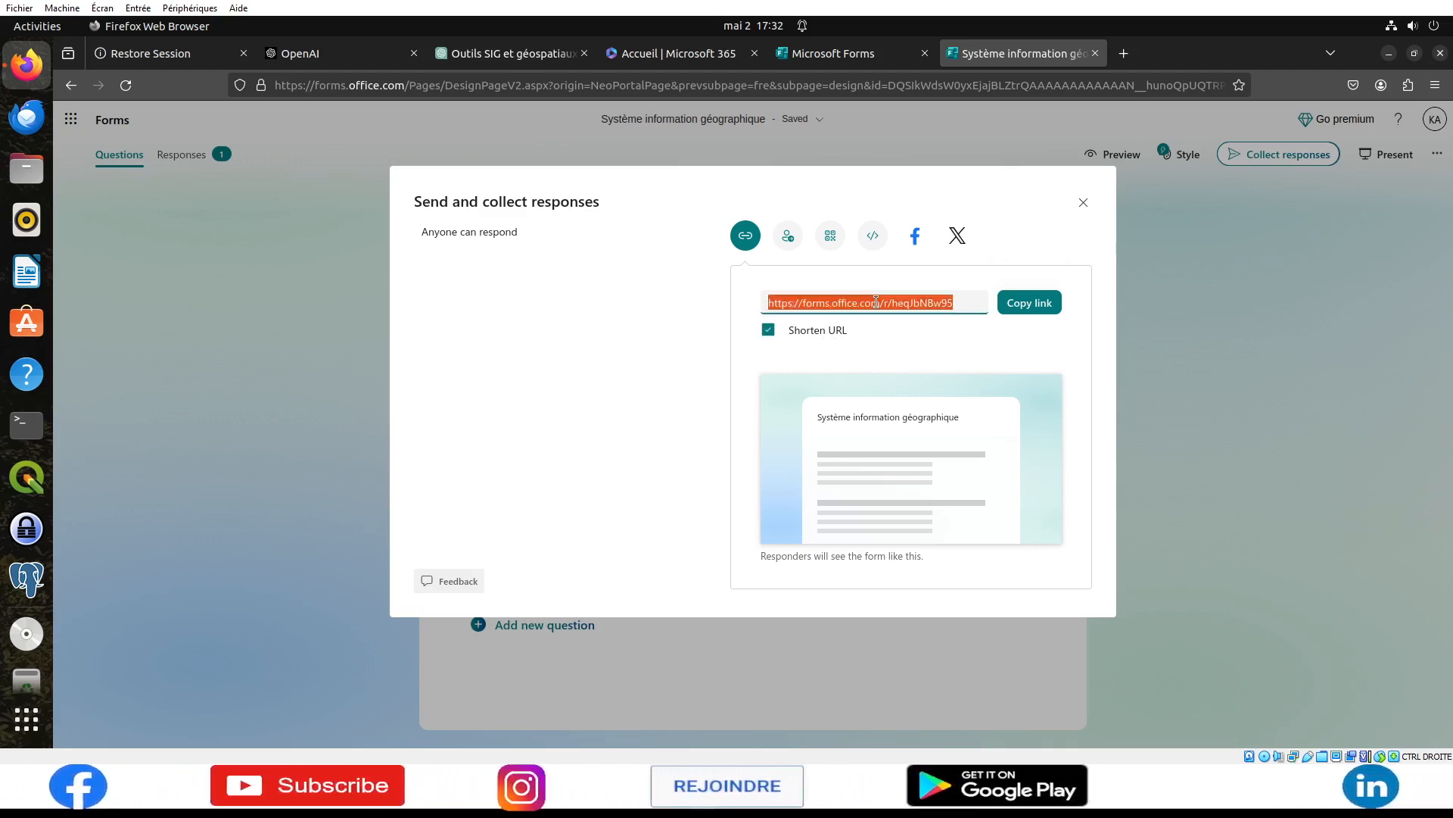
{"action": "left_click", "coordinate": [795, 333]}
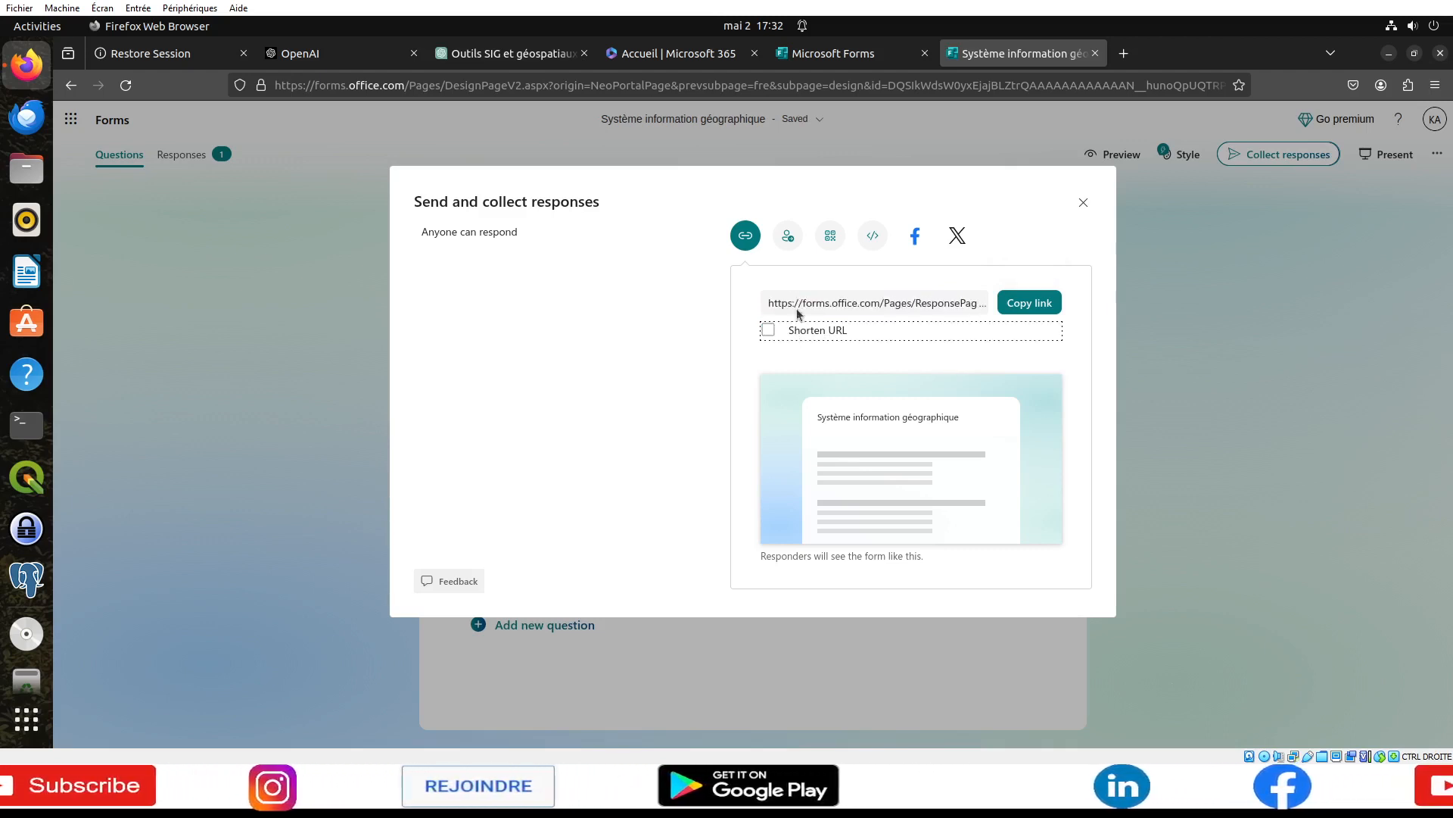
- Examine the other ways to share the form: the e-mail invitation, the QR code and the embed code
{"action": "left_click", "coordinate": [787, 235]}
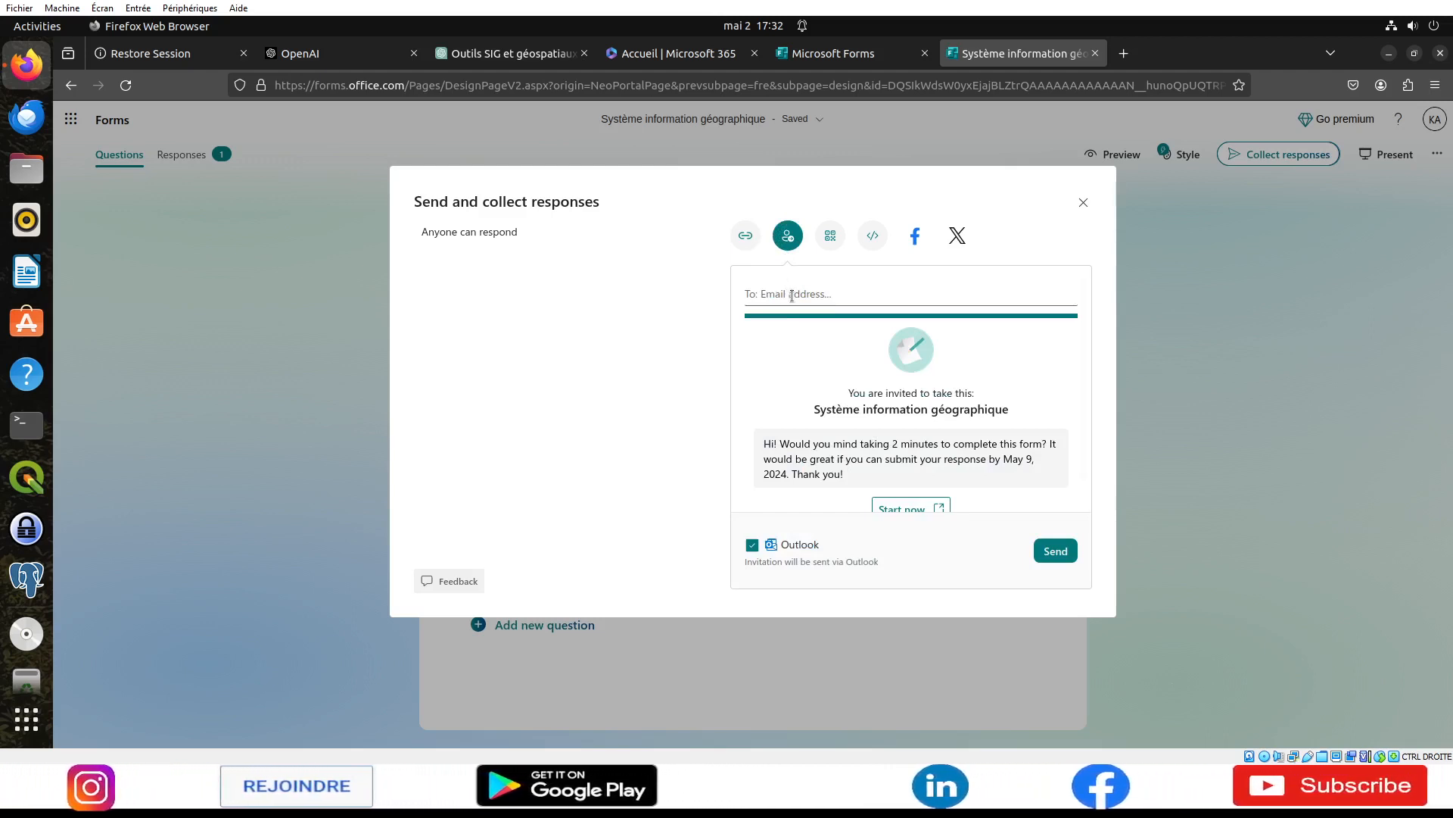
{"action": "scroll", "coordinate": [764, 346], "scroll_direction": "down", "scroll_amount": 1}
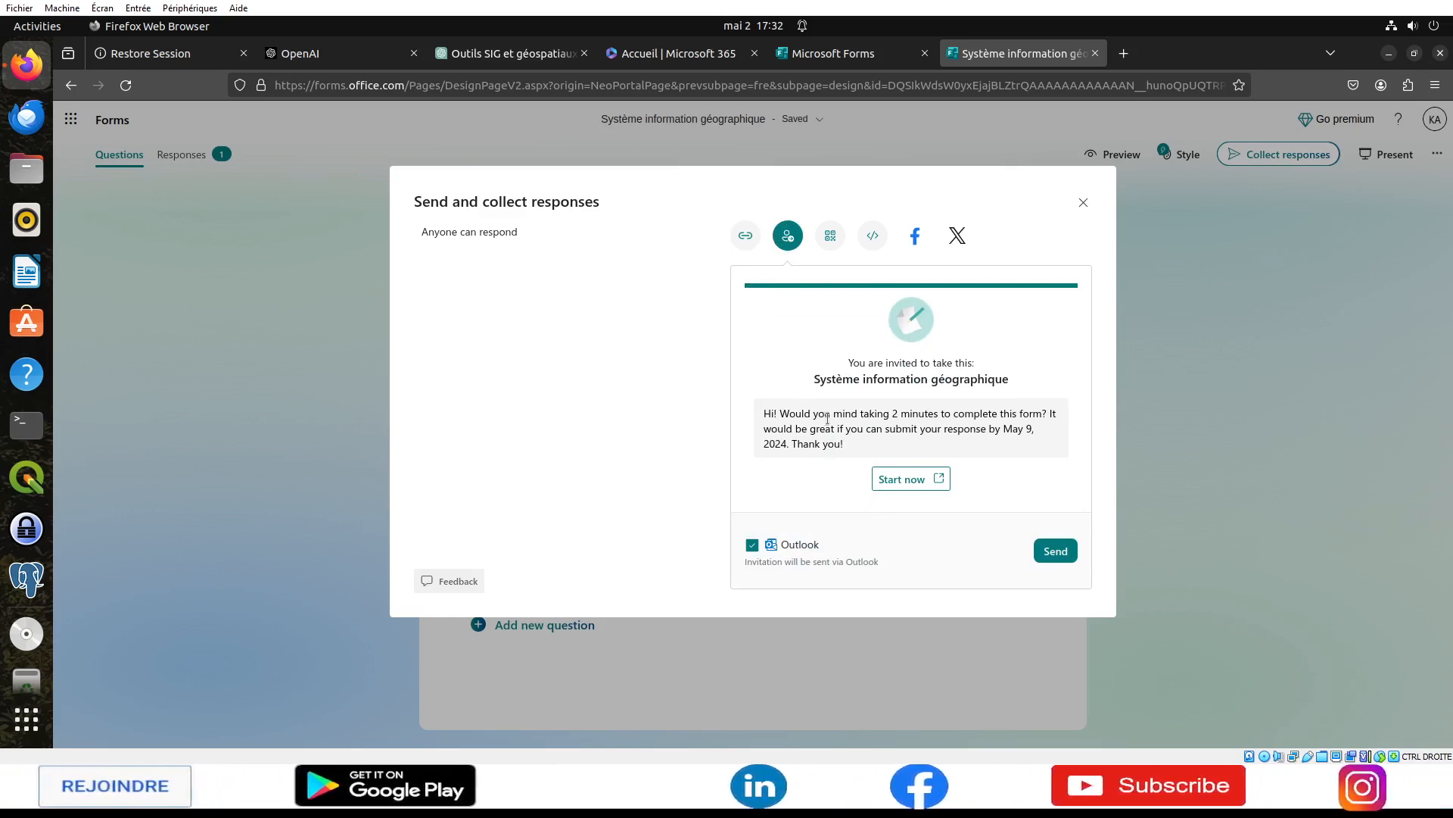
{"action": "scroll", "coordinate": [894, 406], "scroll_direction": "up", "scroll_amount": 1}
{"action": "left_click", "coordinate": [895, 430]}
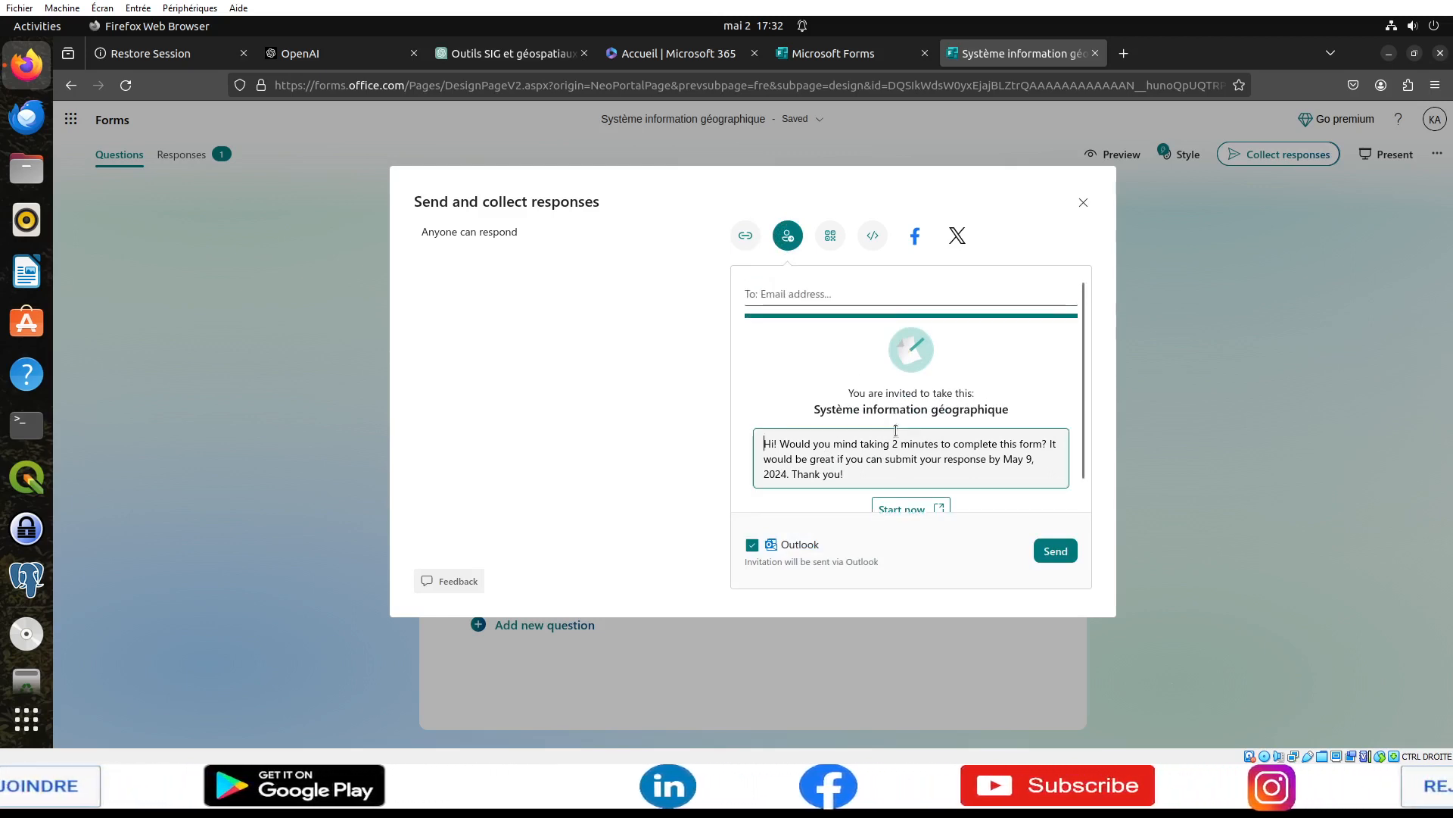
{"action": "left_click", "coordinate": [829, 236]}
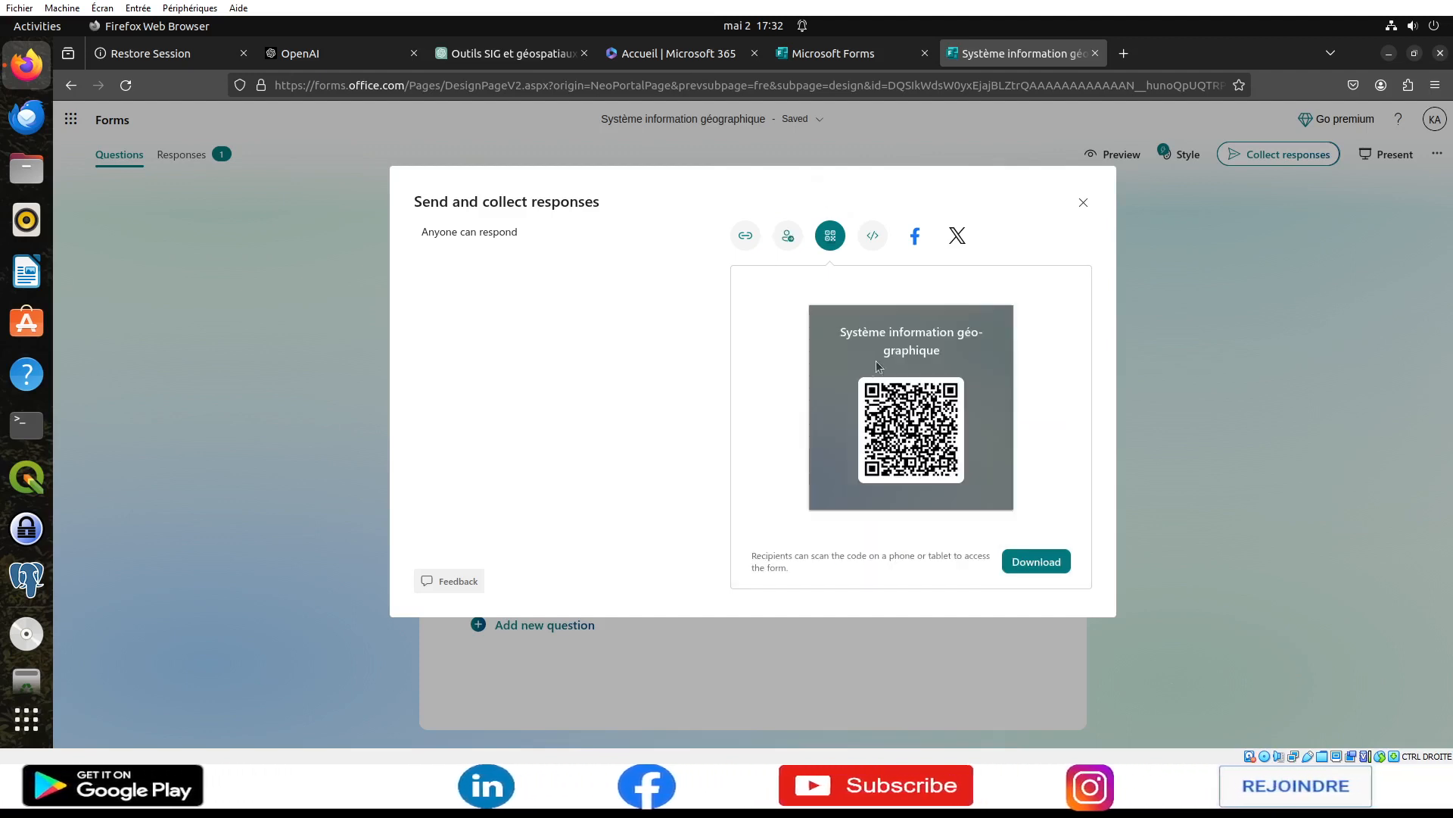
{"action": "left_click", "coordinate": [873, 235]}
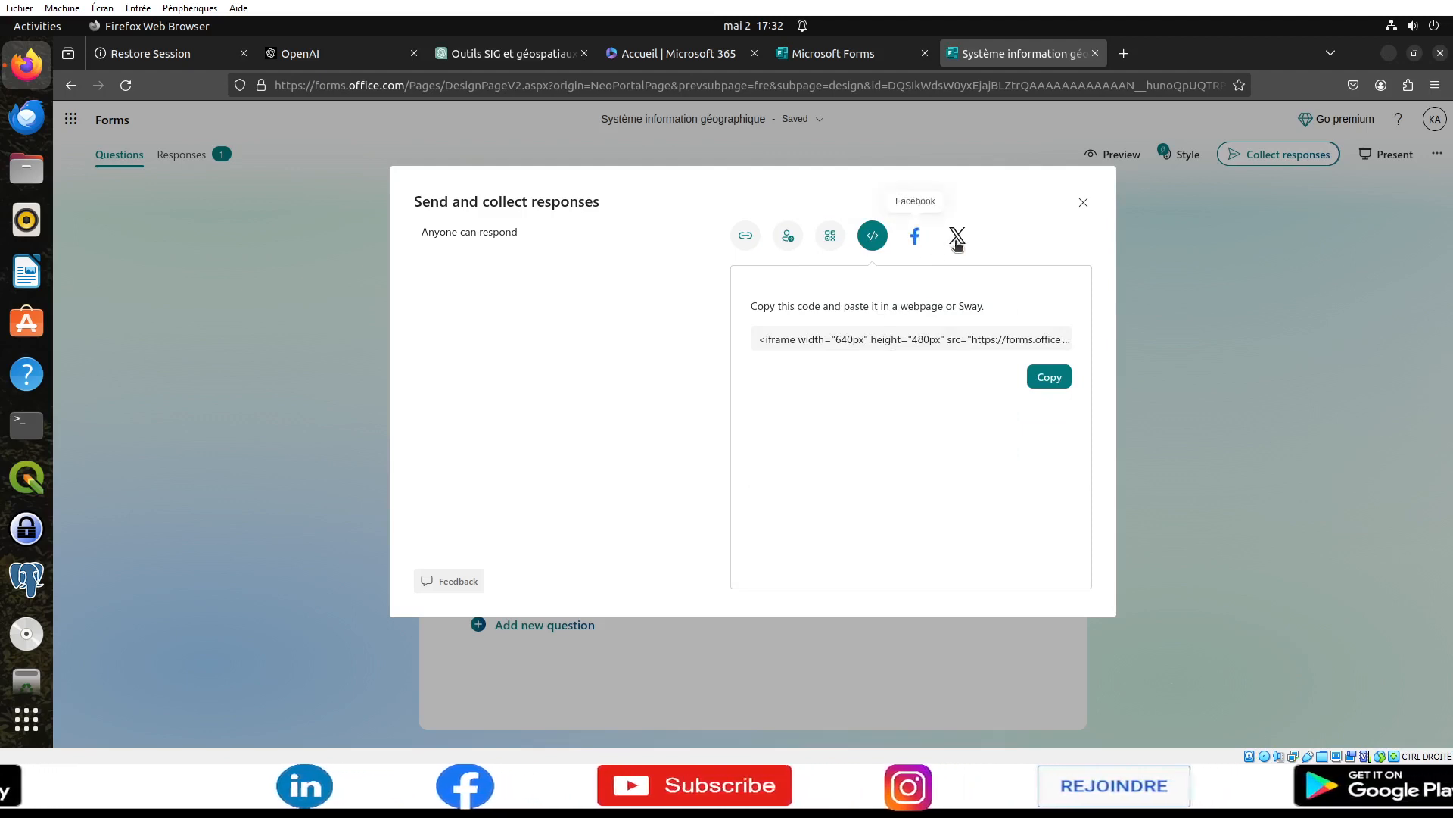
- Shorten the form's response link and copy it
{"action": "left_click", "coordinate": [746, 237]}
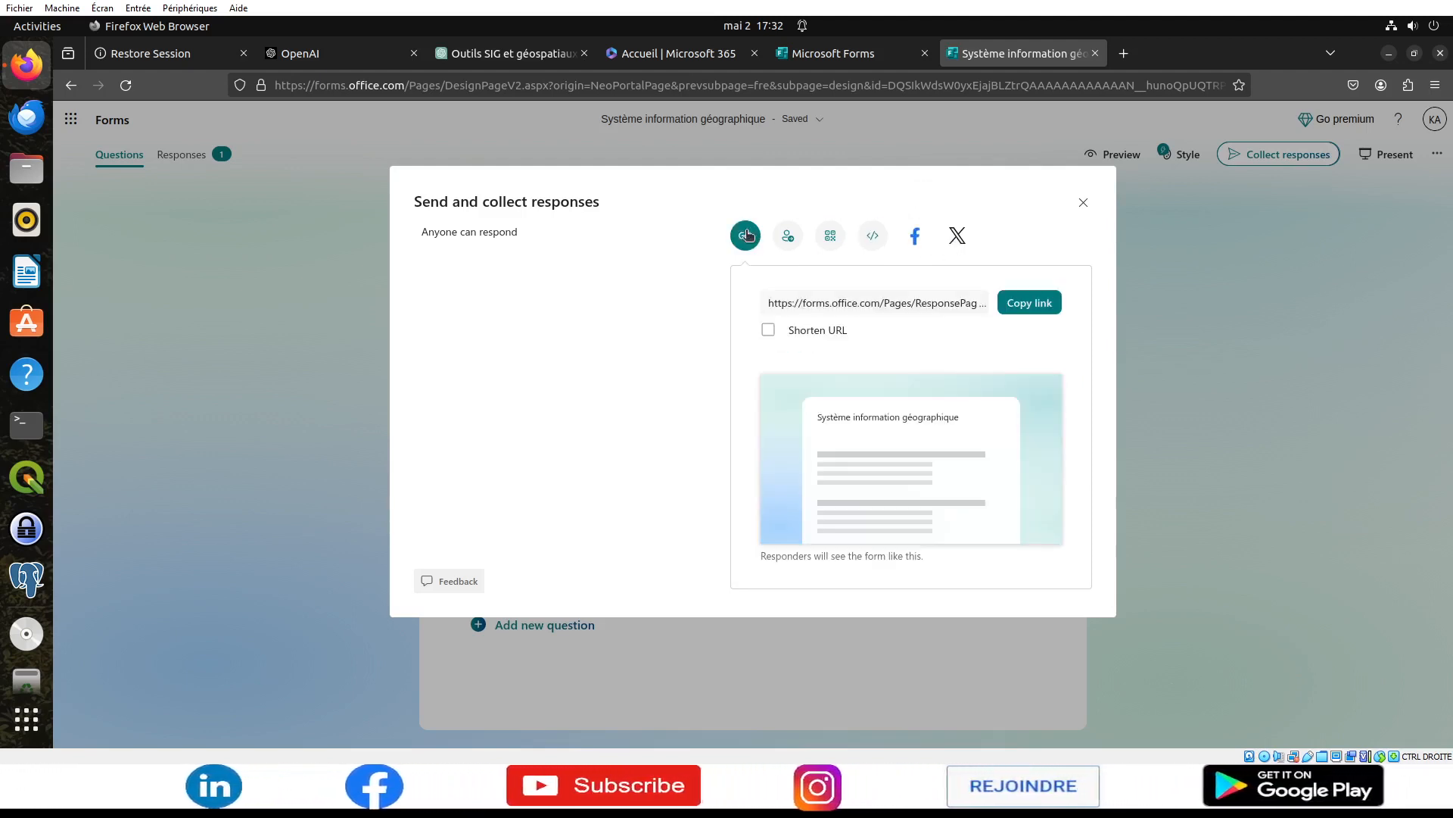
{"action": "left_click", "coordinate": [821, 332]}
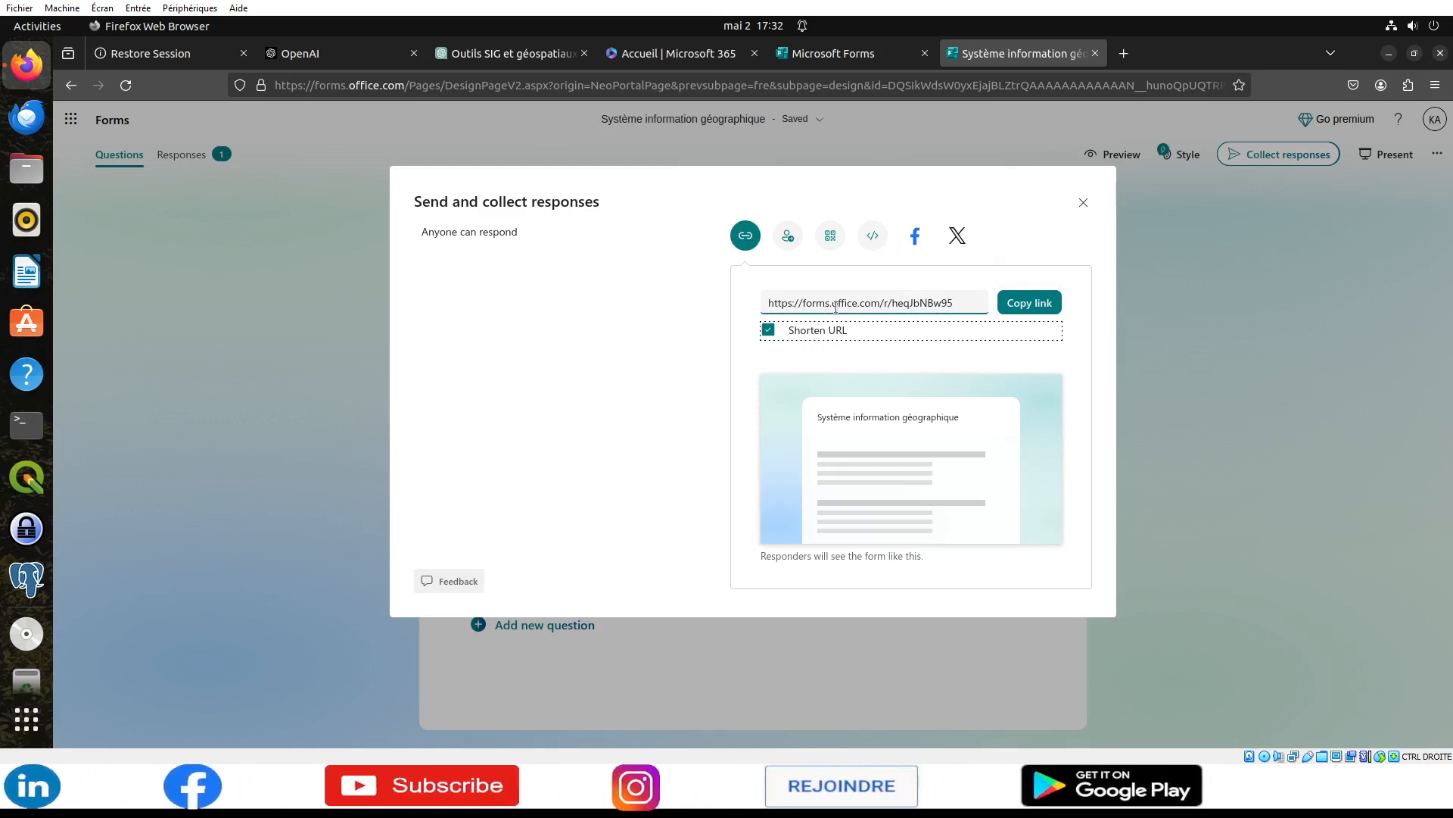
{"action": "left_click", "coordinate": [836, 307]}
{"action": "left_click", "coordinate": [1029, 303]}
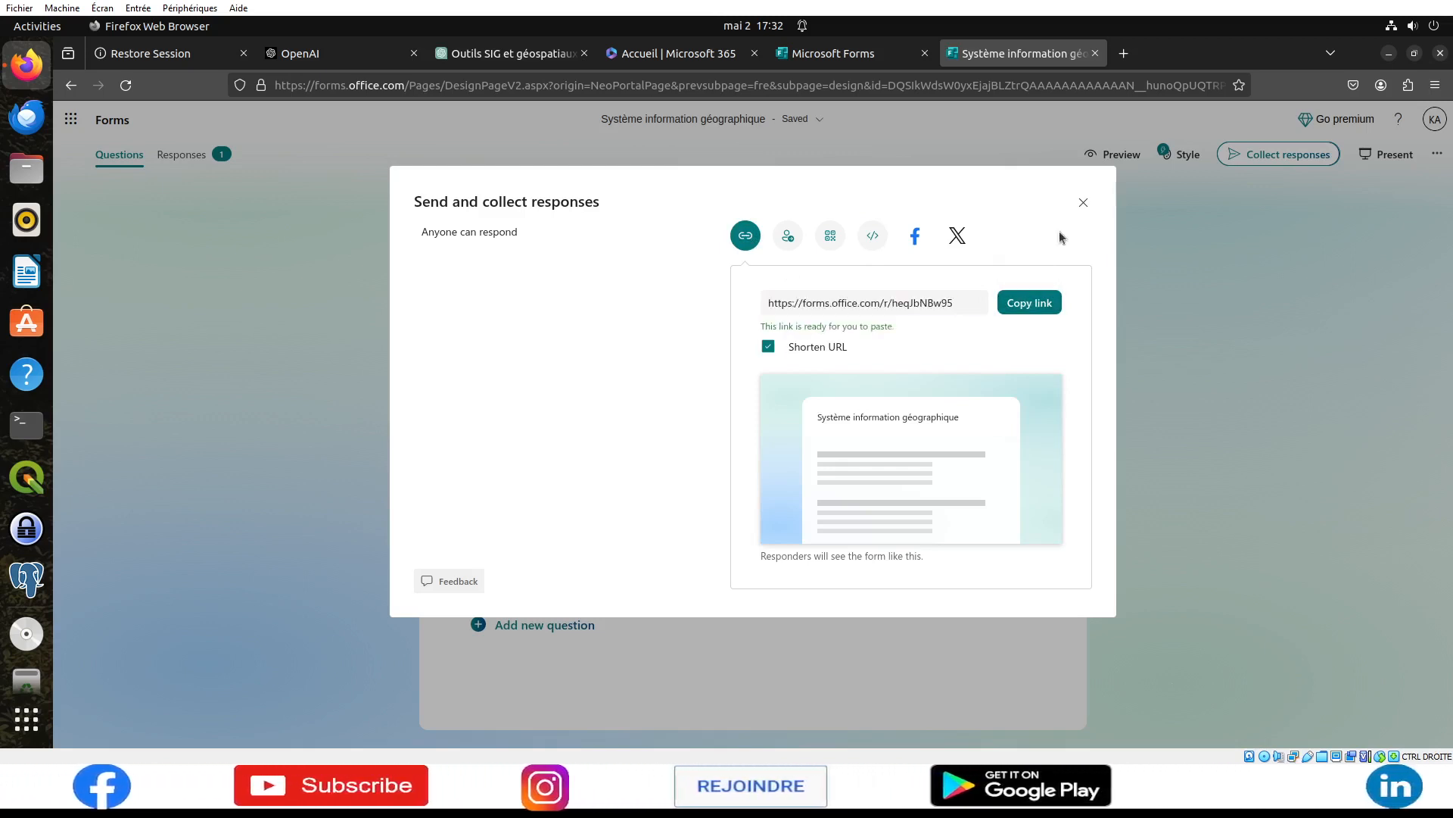
- Open the copied form link in a new browser tab and look over the response page
{"action": "left_click", "coordinate": [1123, 53]}
{"action": "key", "text": "ctrl+v"}
{"action": "key", "text": "Return"}
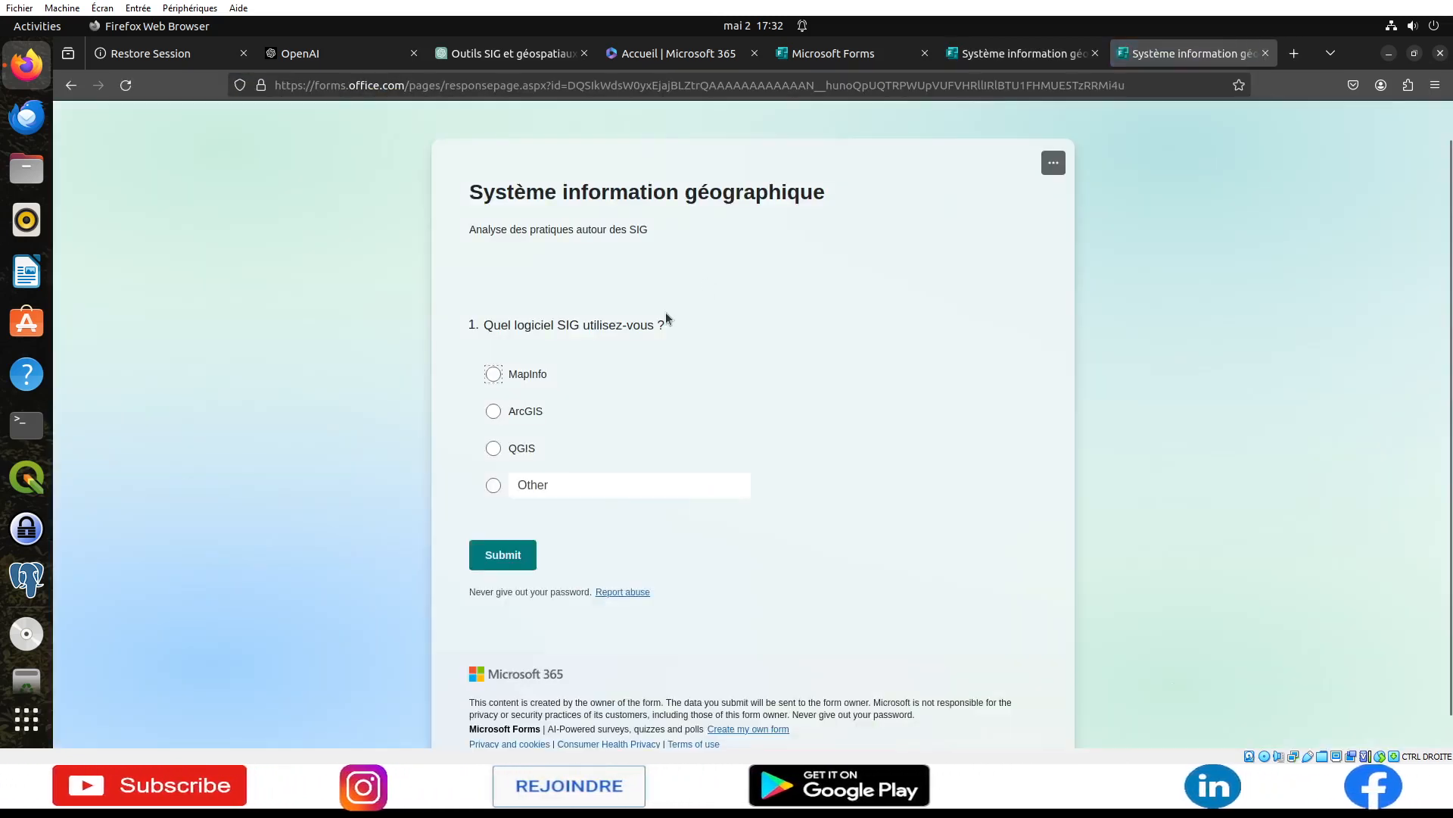
{"action": "scroll", "coordinate": [585, 392], "scroll_direction": "down", "scroll_amount": 1}
{"action": "scroll", "coordinate": [448, 269], "scroll_direction": "up", "scroll_amount": 2}
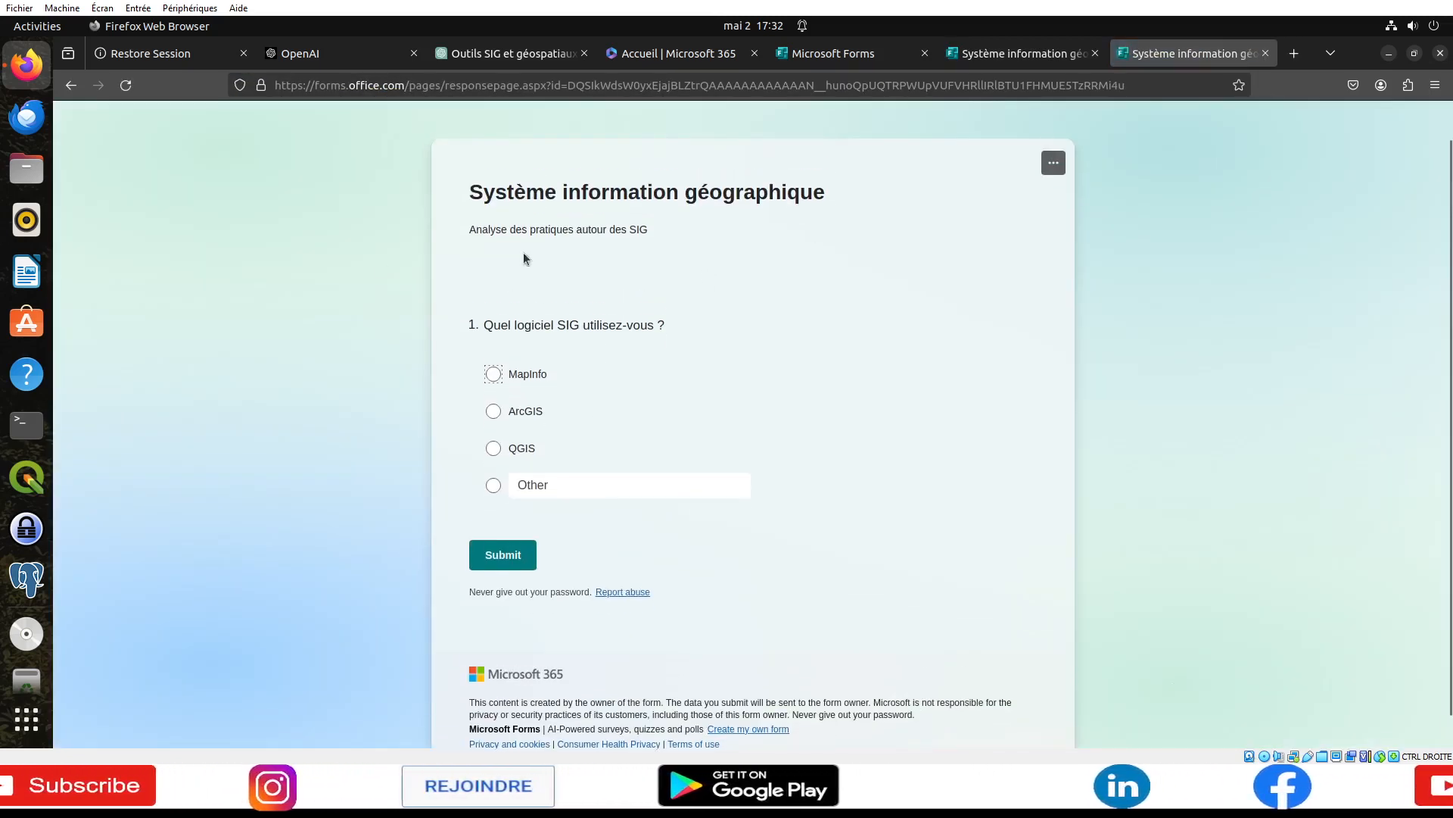